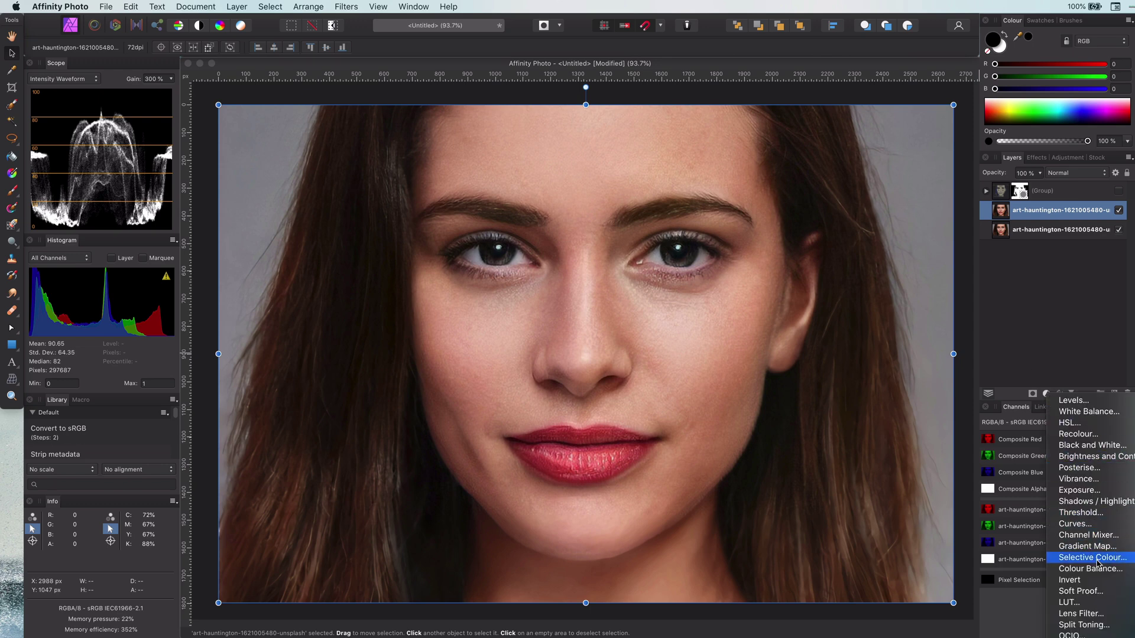
- Add a Black & White adjustment above the upper portrait layer and group the two layers together
click(1092, 445)
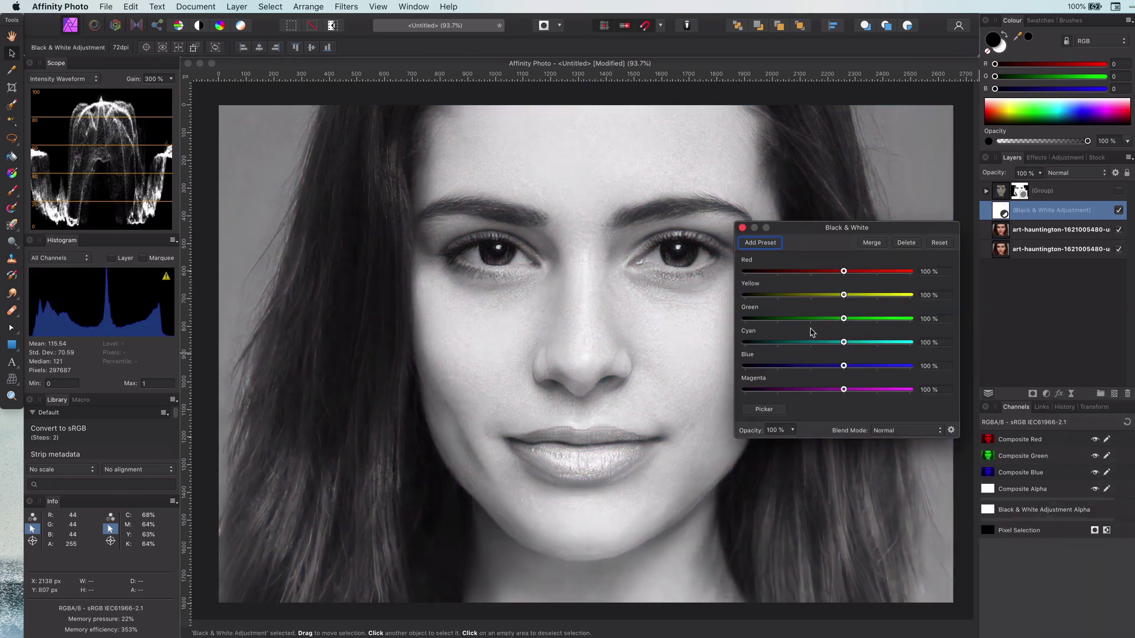
click(742, 229)
shift+click(1005, 232)
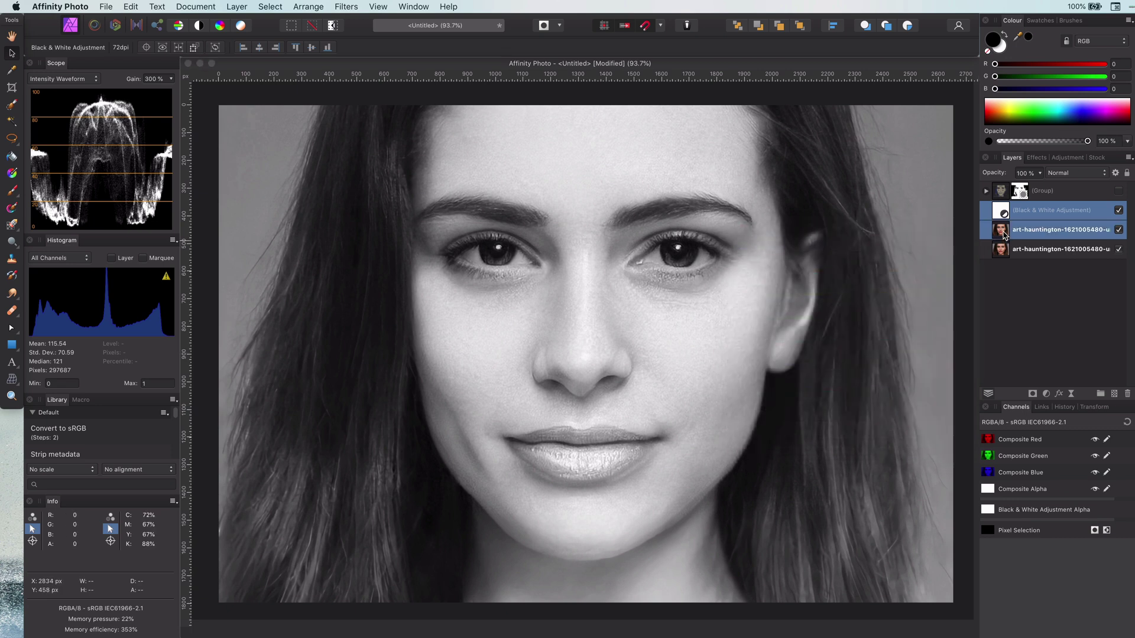
key(super+g)
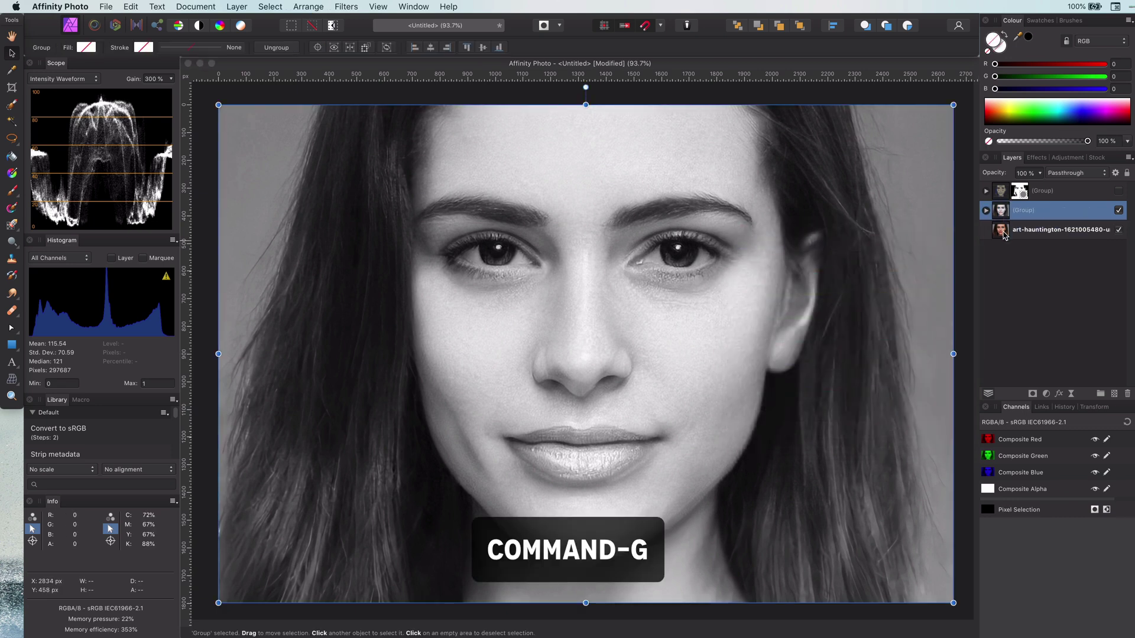
- Duplicate the group and add an Invert adjustment above the Black & White adjustment inside the upper copy
key(super+j)
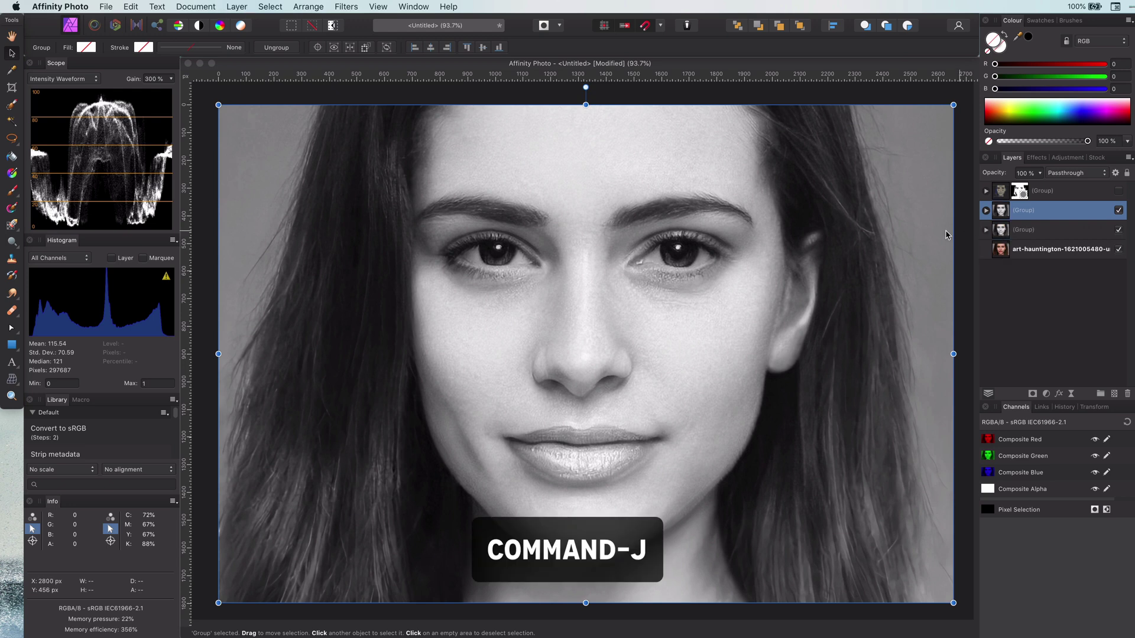
click(986, 211)
click(1008, 232)
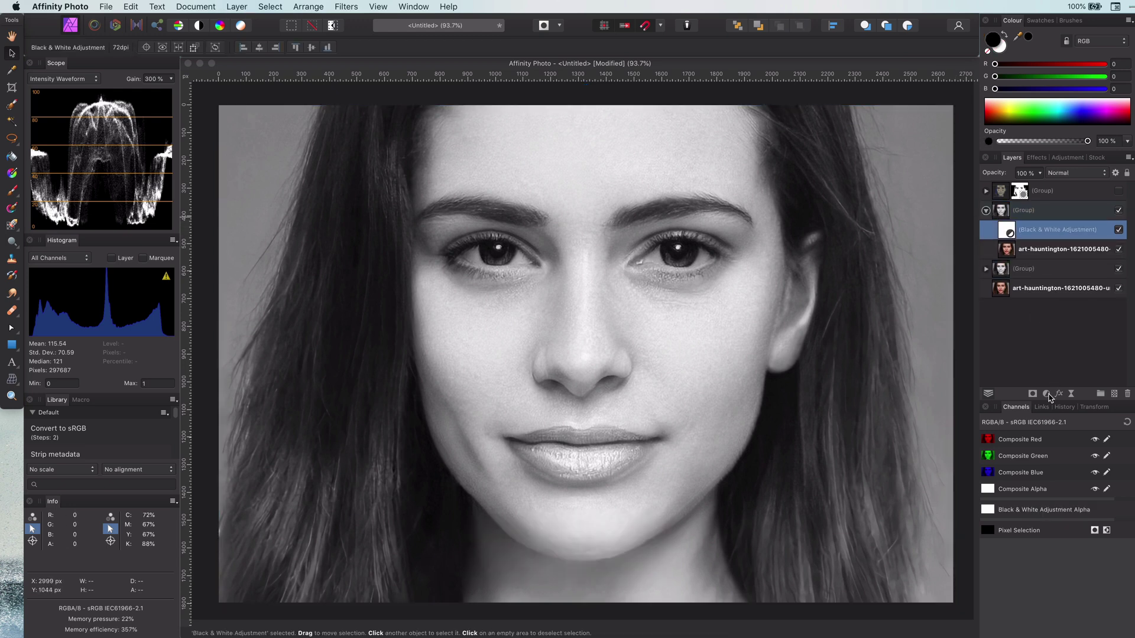
click(1047, 394)
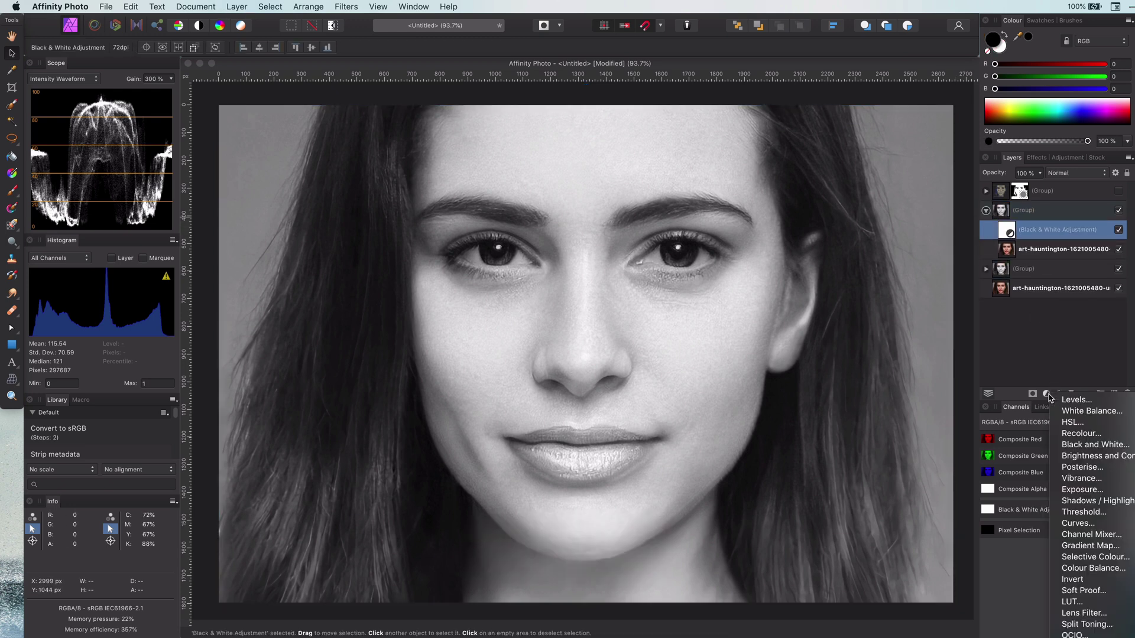
click(1108, 585)
click(986, 212)
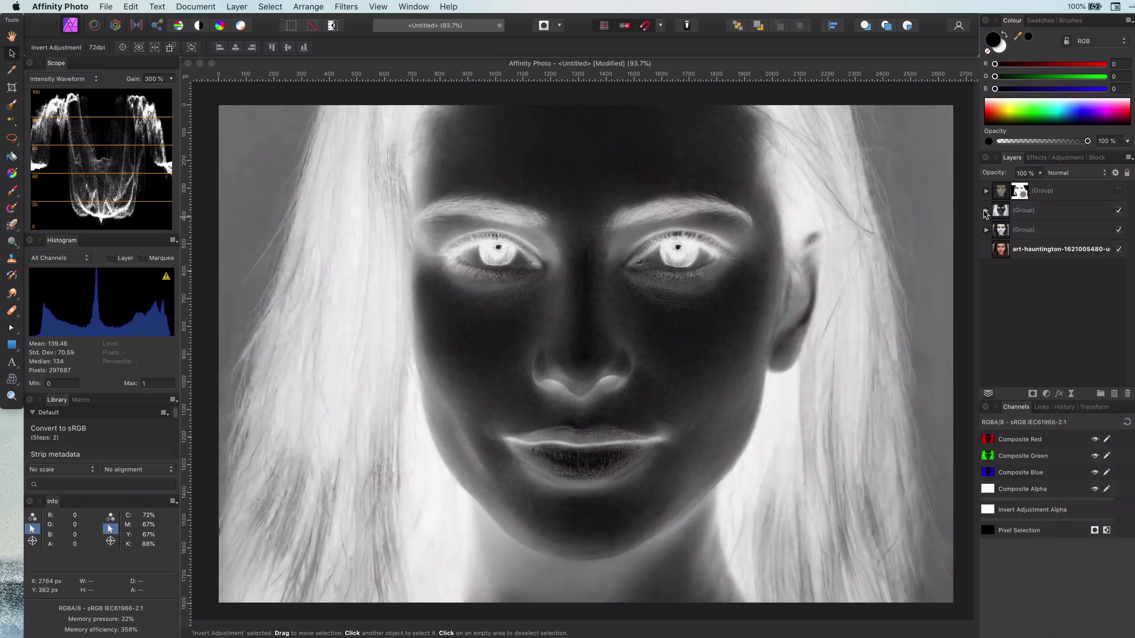
- Set the blend mode of the inverted group to Difference
click(1014, 234)
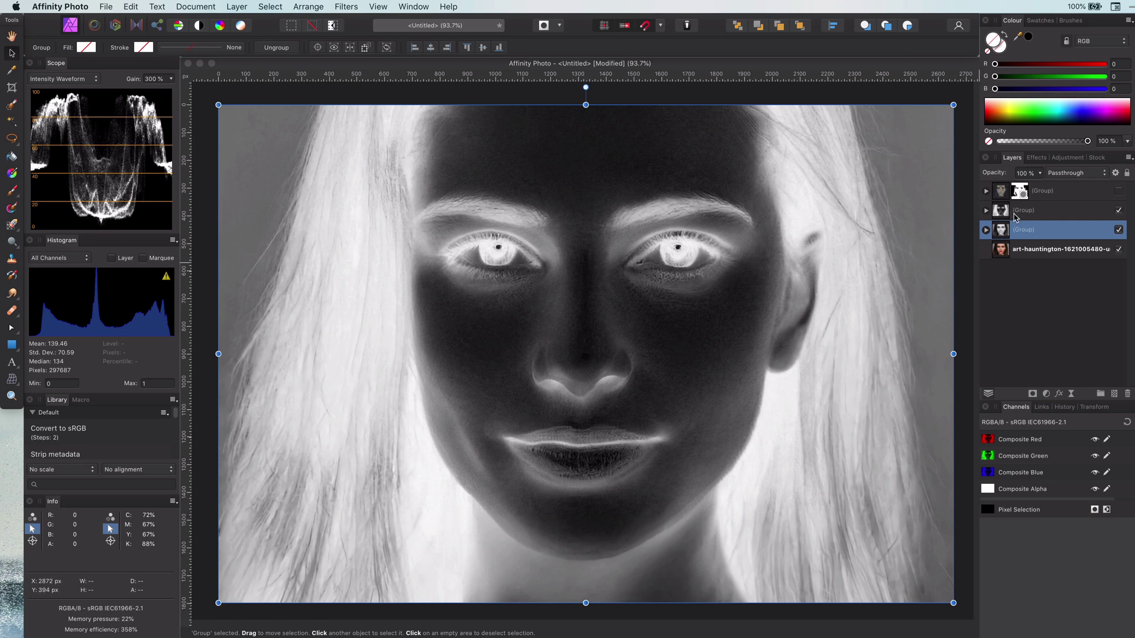
click(1014, 214)
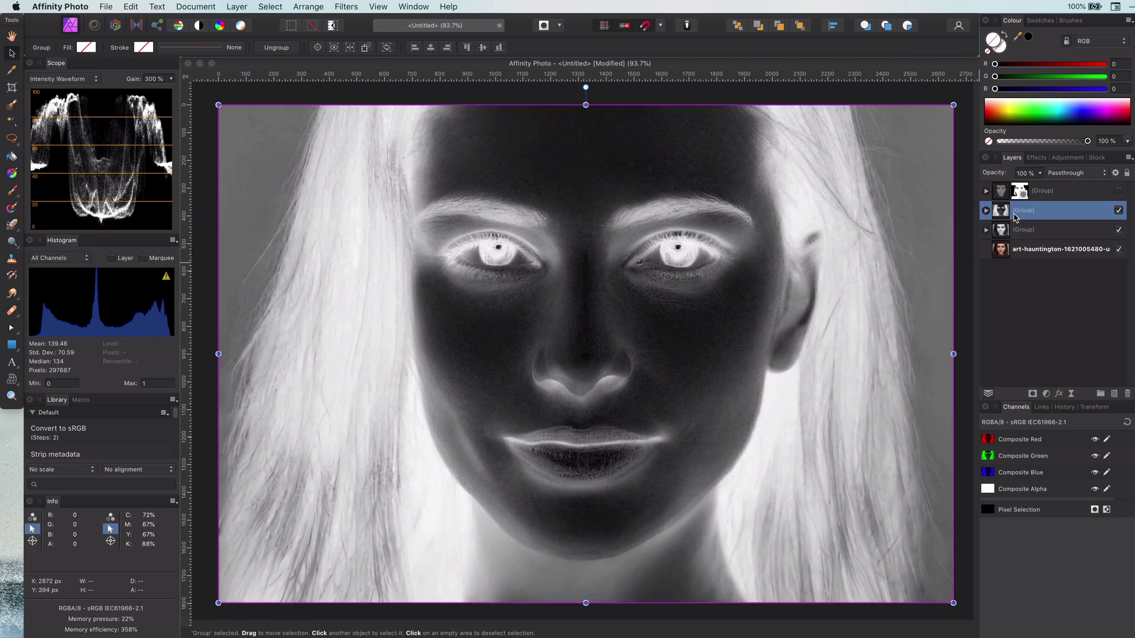
click(1075, 173)
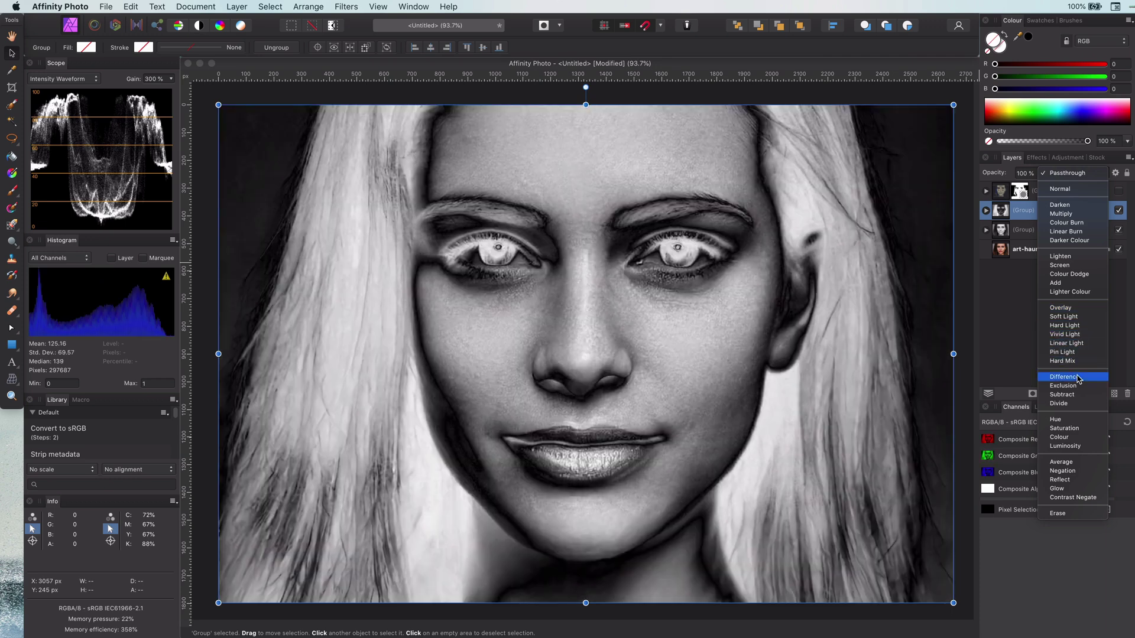
click(1078, 378)
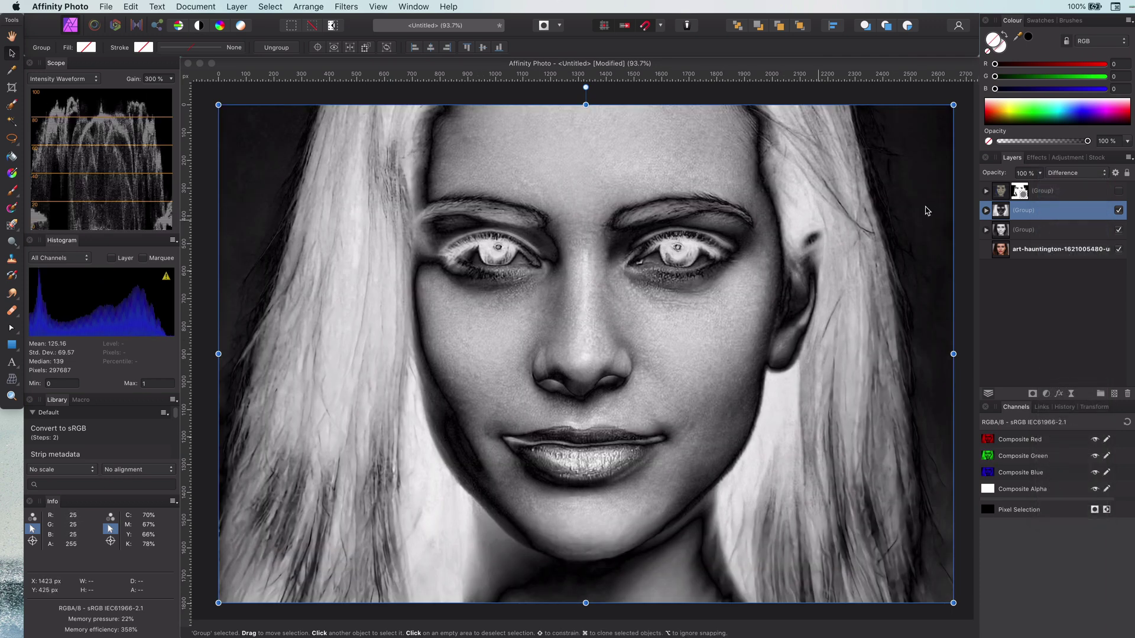
- Darken the face by adjusting the colour values of the Black & White adjustment inside the lower, non-inverted group
click(986, 229)
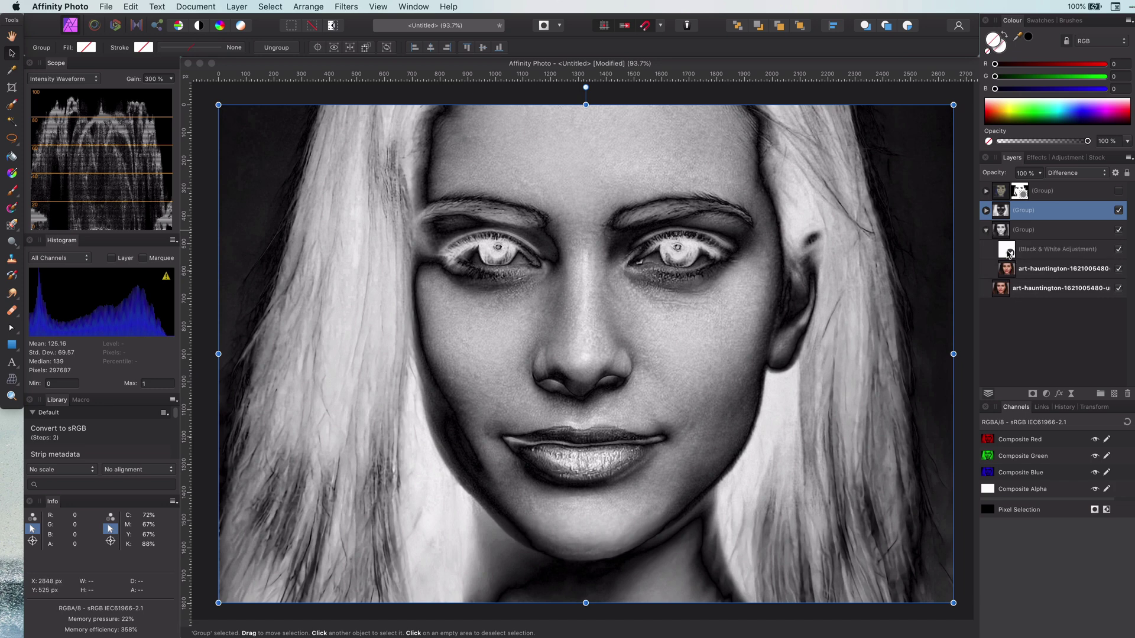
click(1010, 253)
double_click(1010, 253)
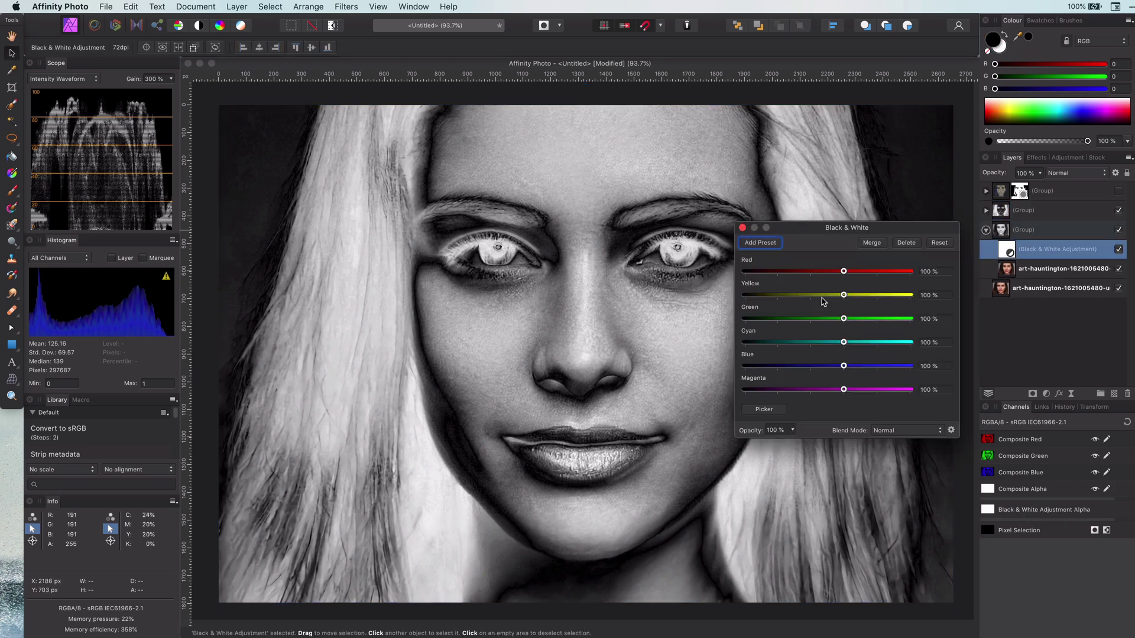
drag(844, 271, 832, 318)
click(742, 228)
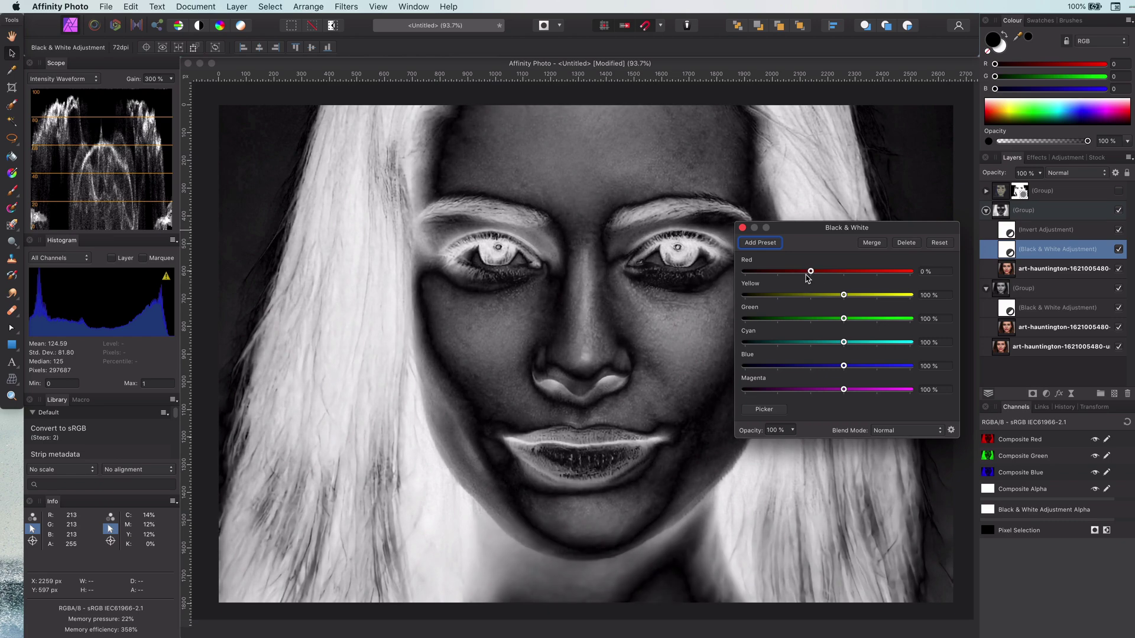
- Set Red to -147% and Yellow to 51% in the Black & White adjustment inside the inverted group
drag(808, 278, 877, 295)
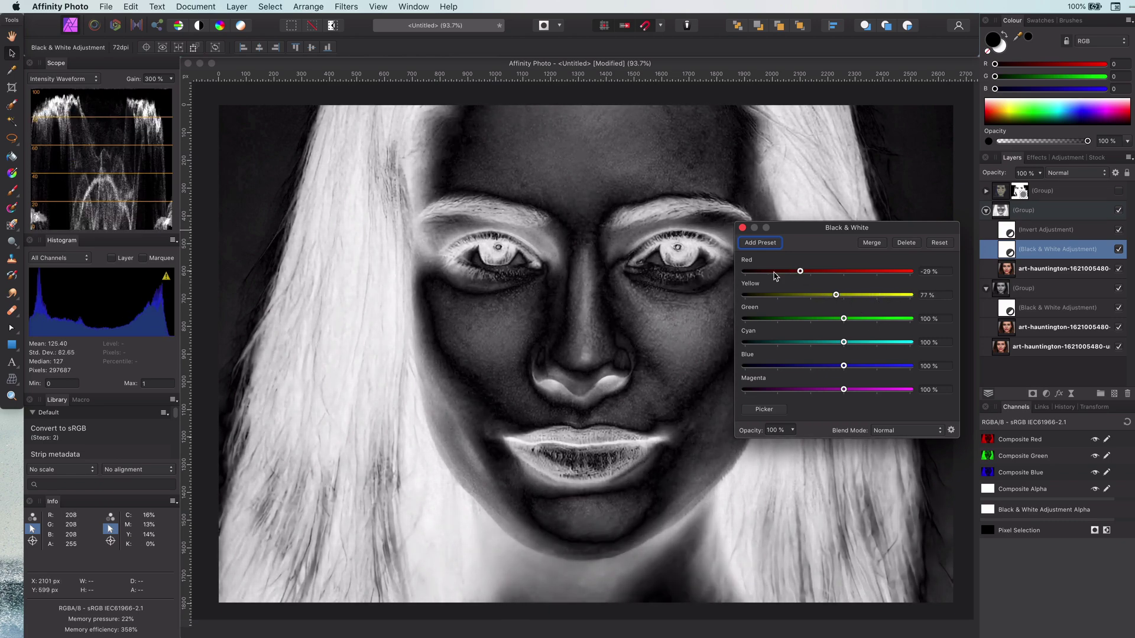
drag(802, 271, 762, 271)
drag(877, 295, 828, 300)
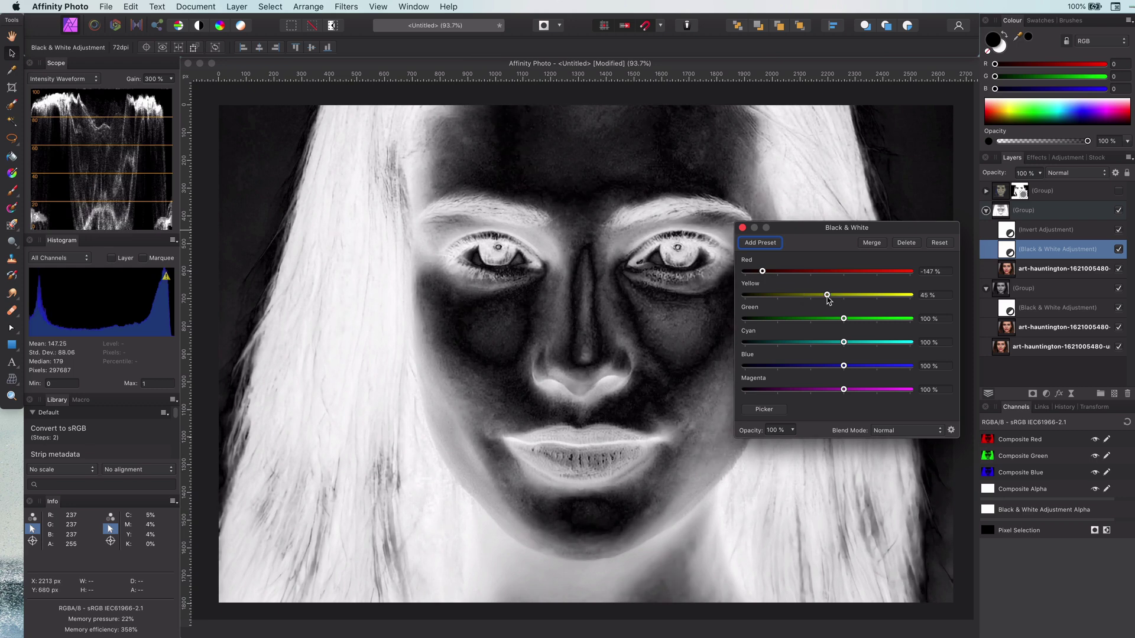
click(742, 227)
- Nest both black-and-white groups in one new group and set its blend mode to Subtract
click(986, 212)
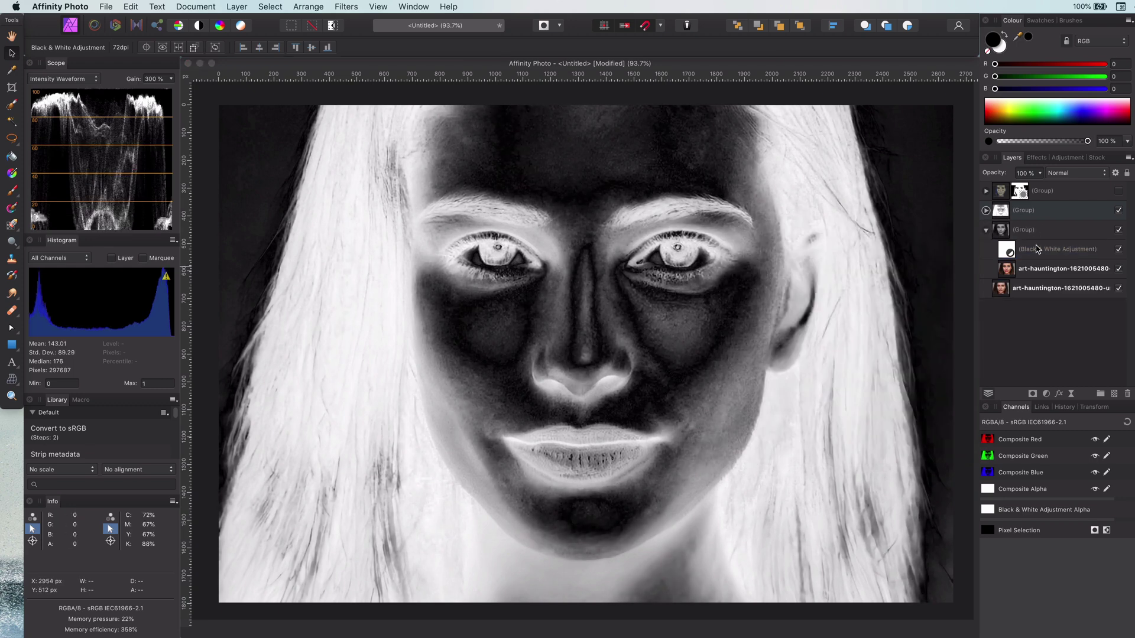
click(1035, 211)
click(1075, 173)
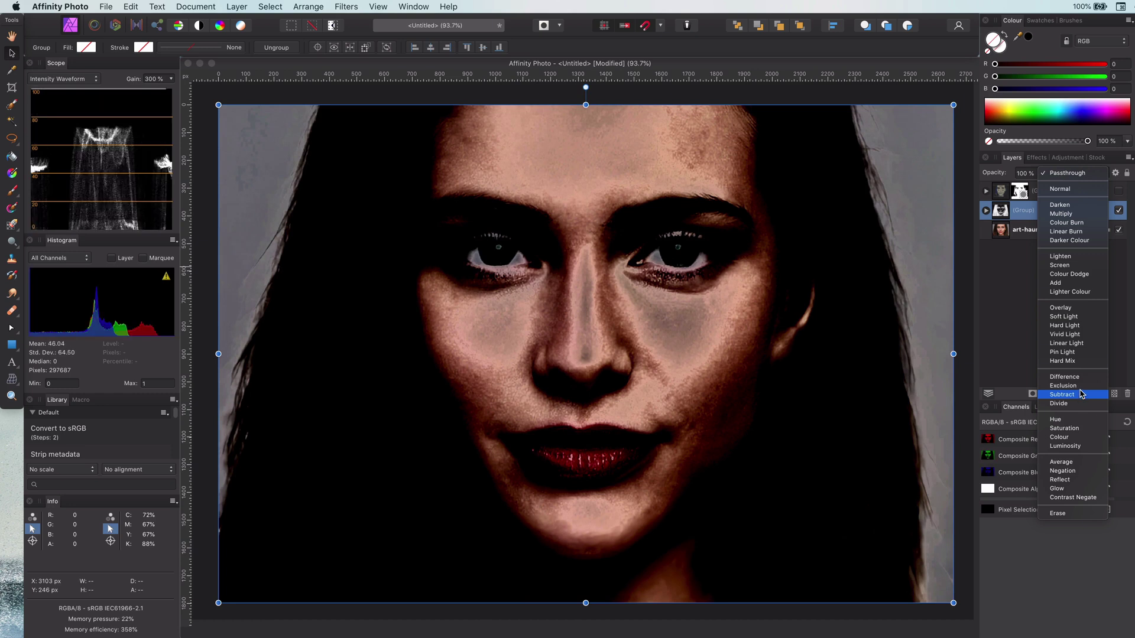
click(1082, 395)
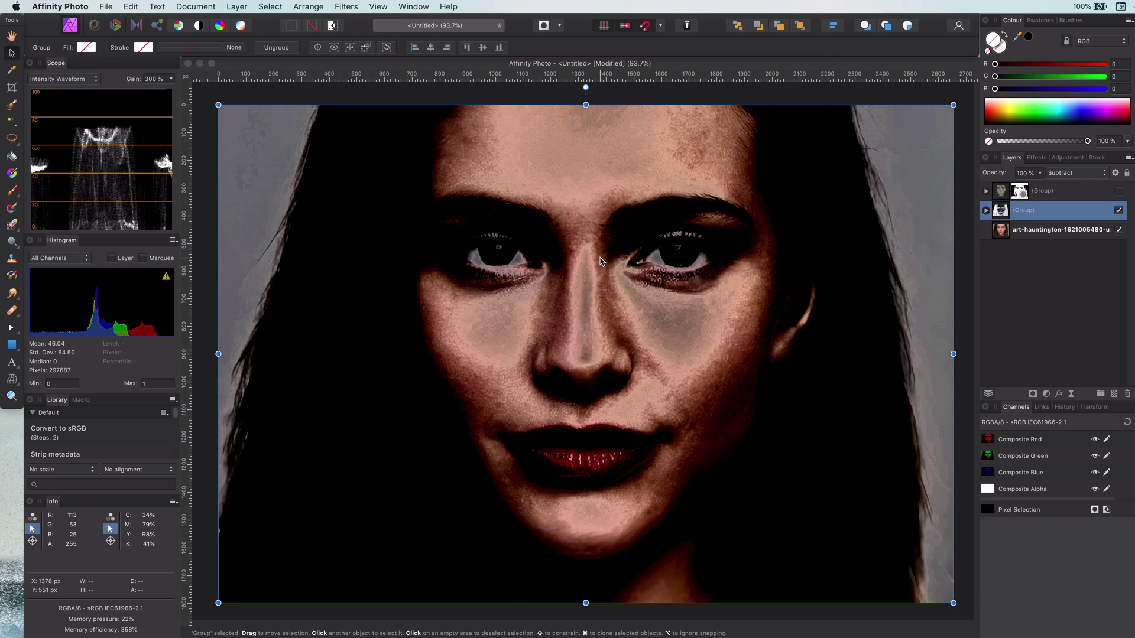
- Create a new document in a small window over the portrait and draw a square about 820 px wide in it
key(super+n)
click(795, 572)
drag(310, 219, 702, 341)
key(m)
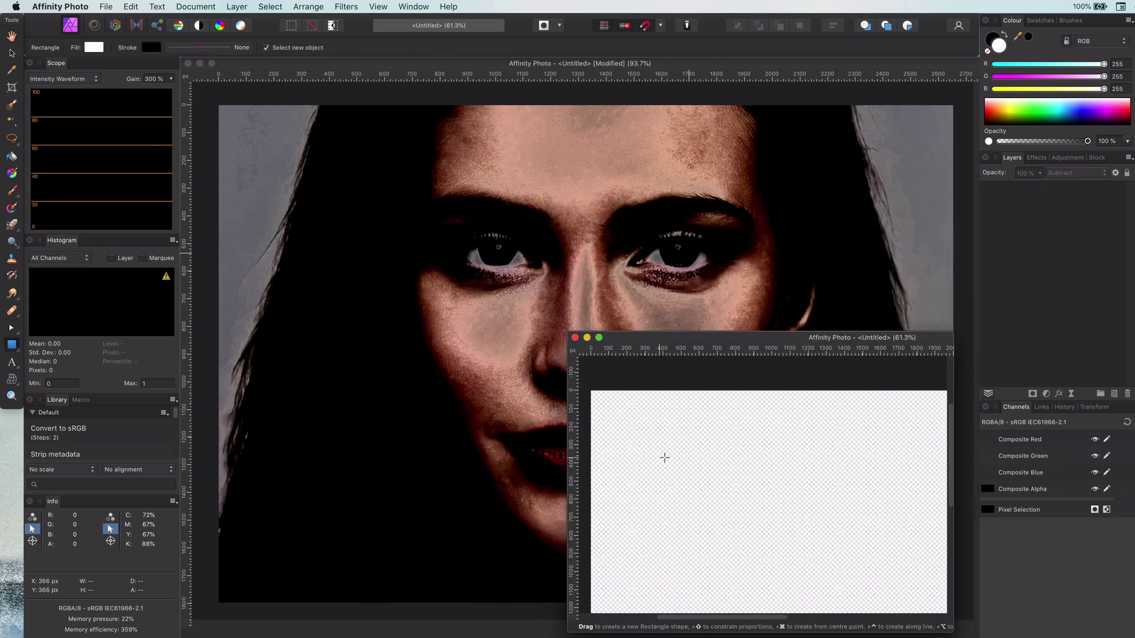
mouse_move(686, 449)
mouse_down()
mouse_move(842, 604)
mouse_move(834, 596)
mouse_up()
- Fill the square with 50% grey using the Greyscale colour model
click(1100, 41)
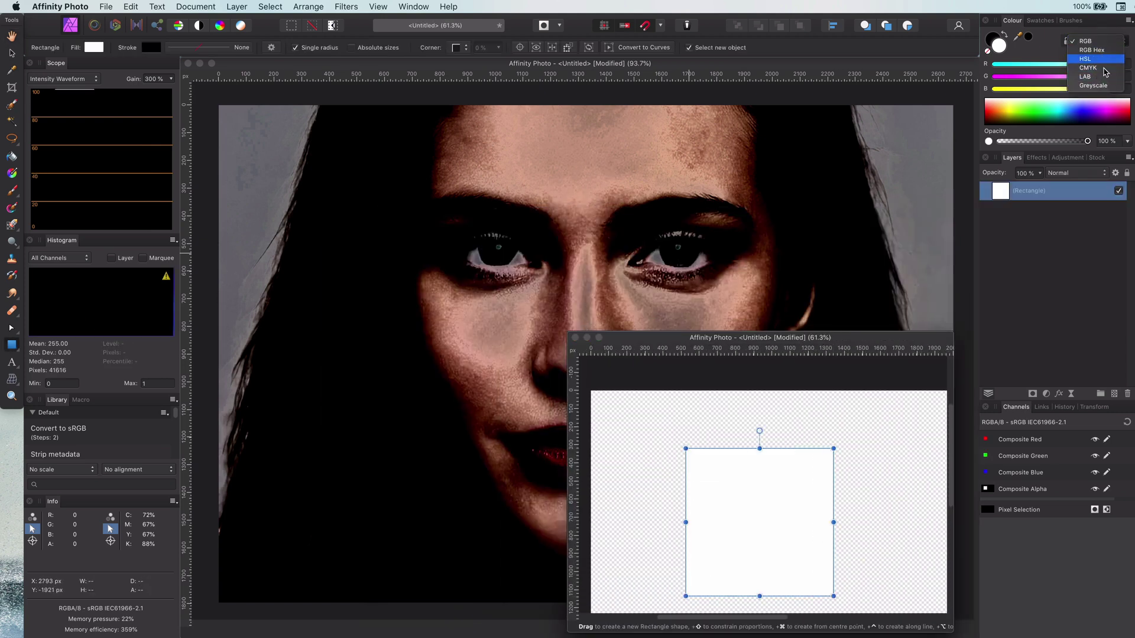
click(1094, 86)
click(1056, 64)
- Duplicate the grey square so the two copies overlap partly, and set the upper copy's blend mode to Subtract
key(v)
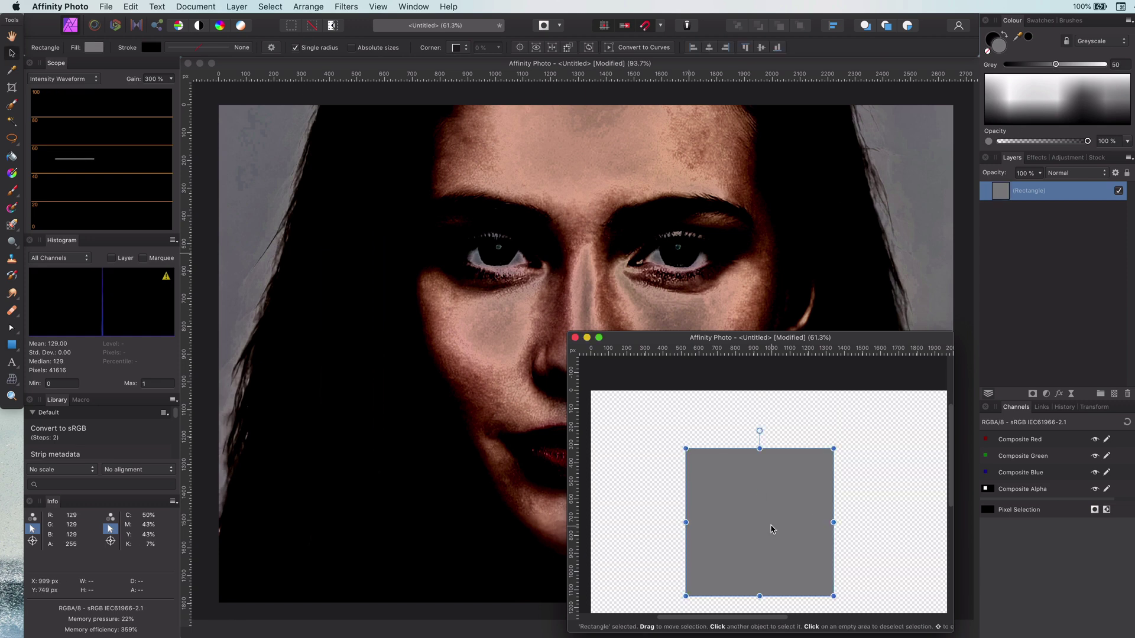
drag(771, 527, 800, 534)
key(super+j)
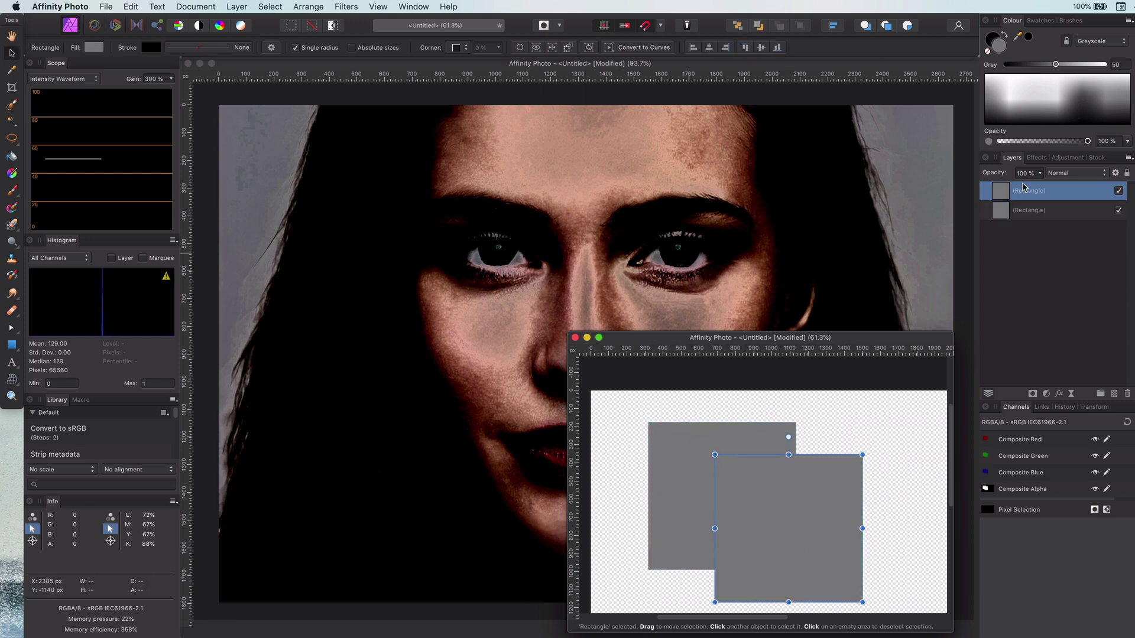
click(1075, 173)
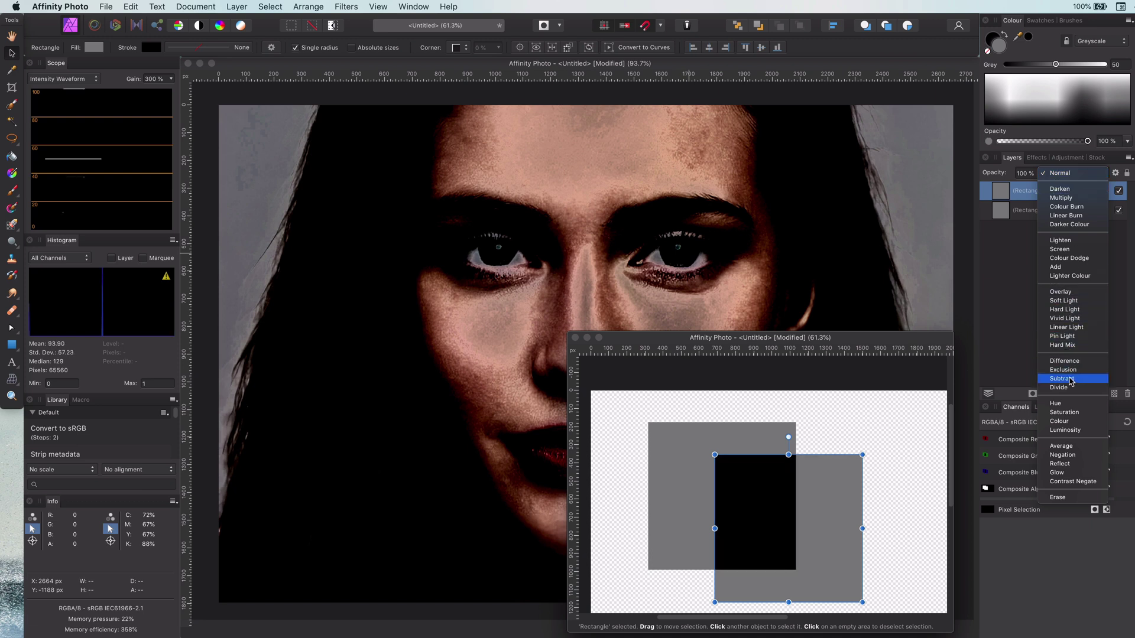
click(1072, 379)
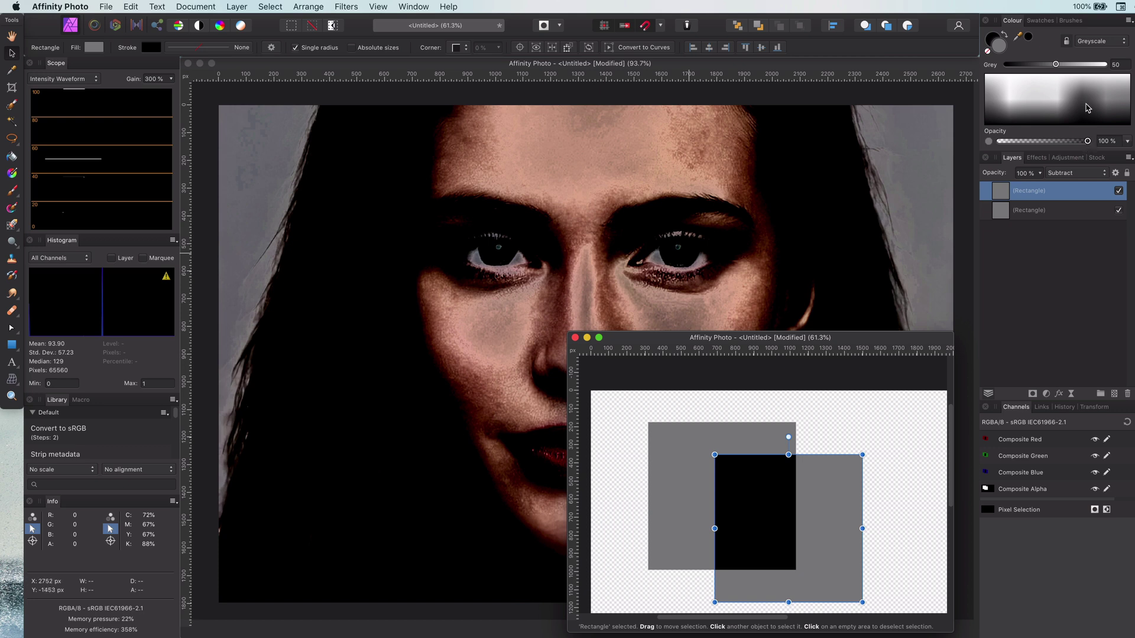
- Test Subtract by moving the upper square over the lower one and setting its grey to 100, 64 and black, and return to RGB colours
drag(1057, 65, 1121, 66)
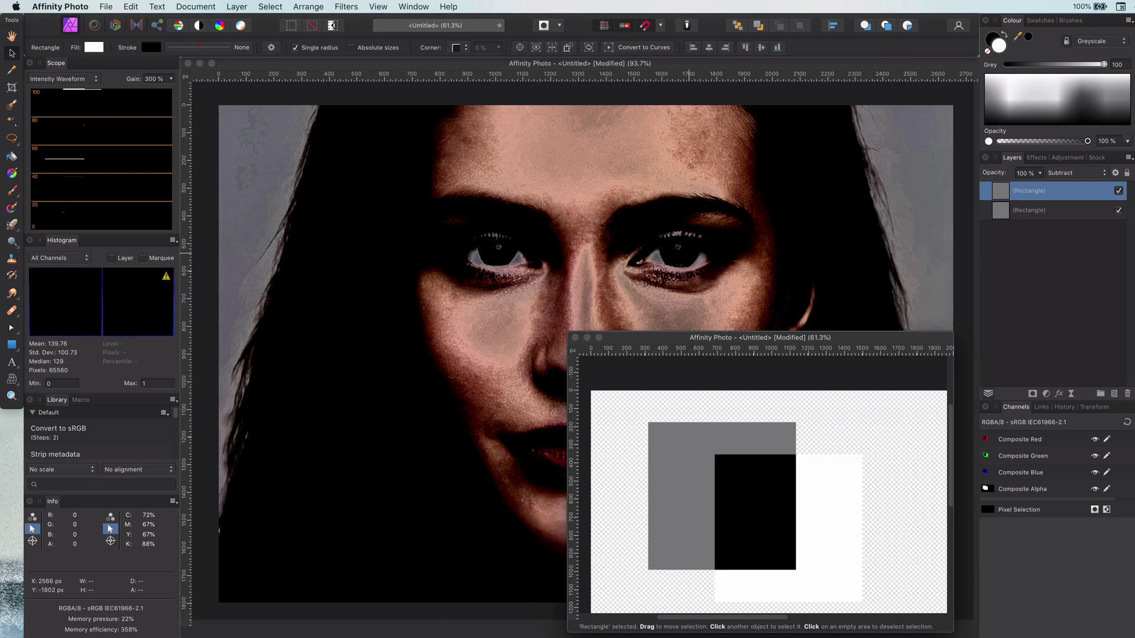
drag(1093, 64, 1067, 65)
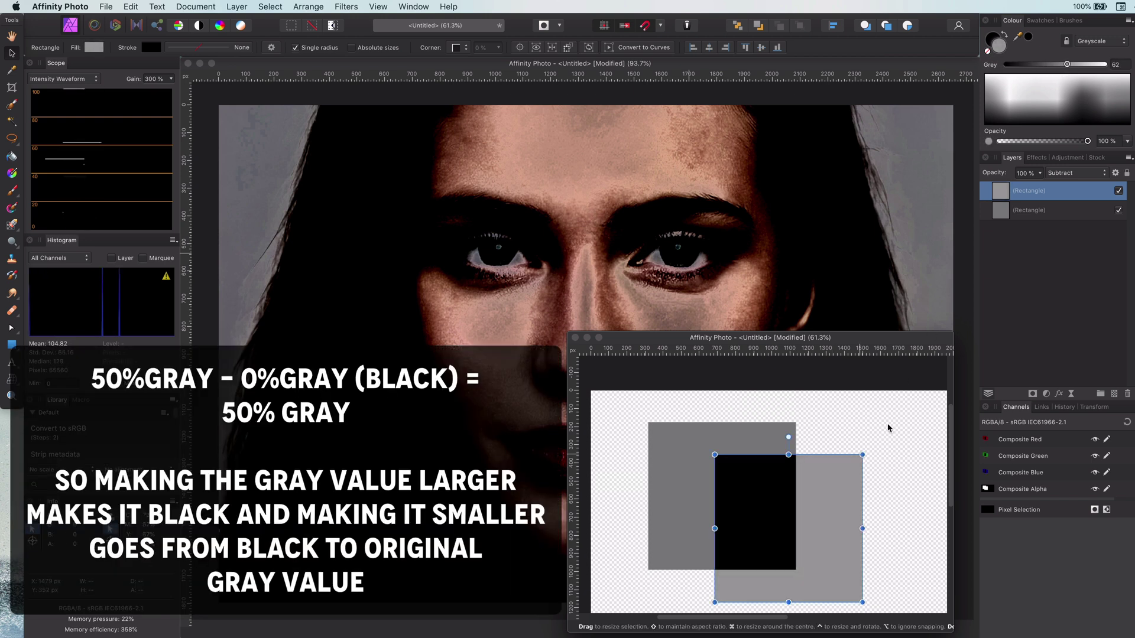
drag(831, 546, 776, 523)
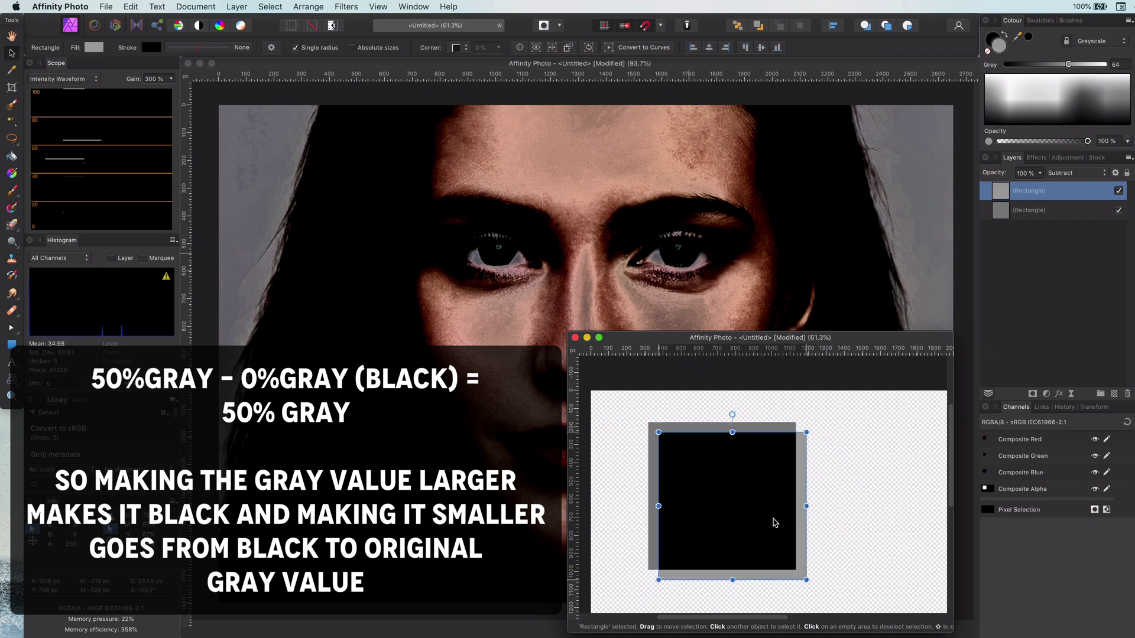
drag(1069, 64, 995, 71)
click(1090, 42)
click(1084, 8)
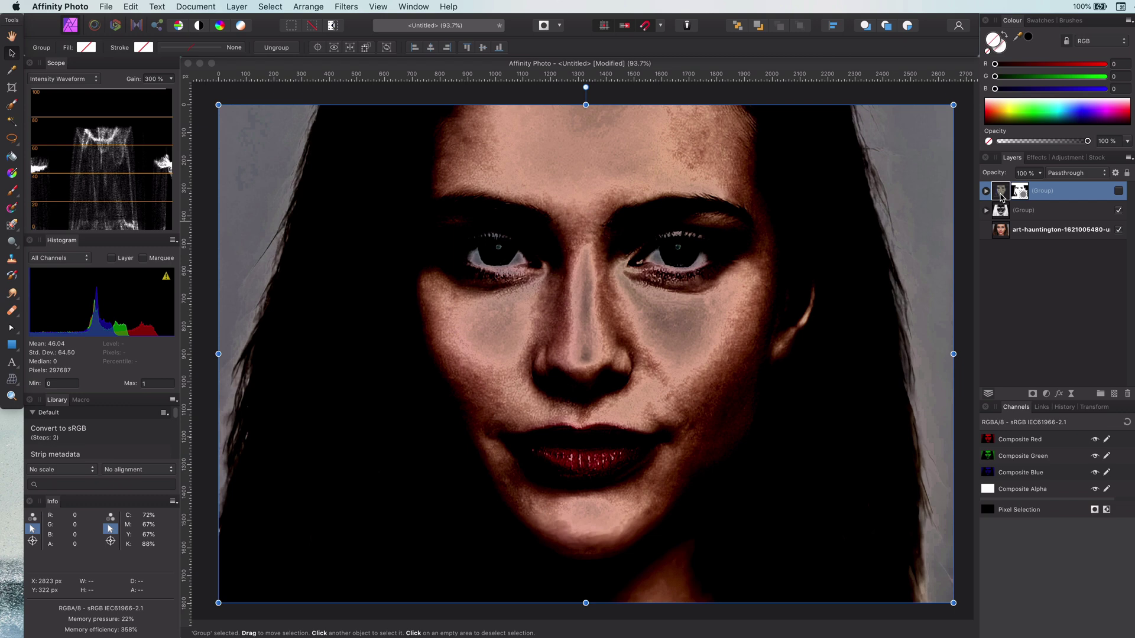
- In the portrait document, add a Gradient Map adjustment above the two groups nested in the Subtract group
click(999, 213)
alt+click(999, 214)
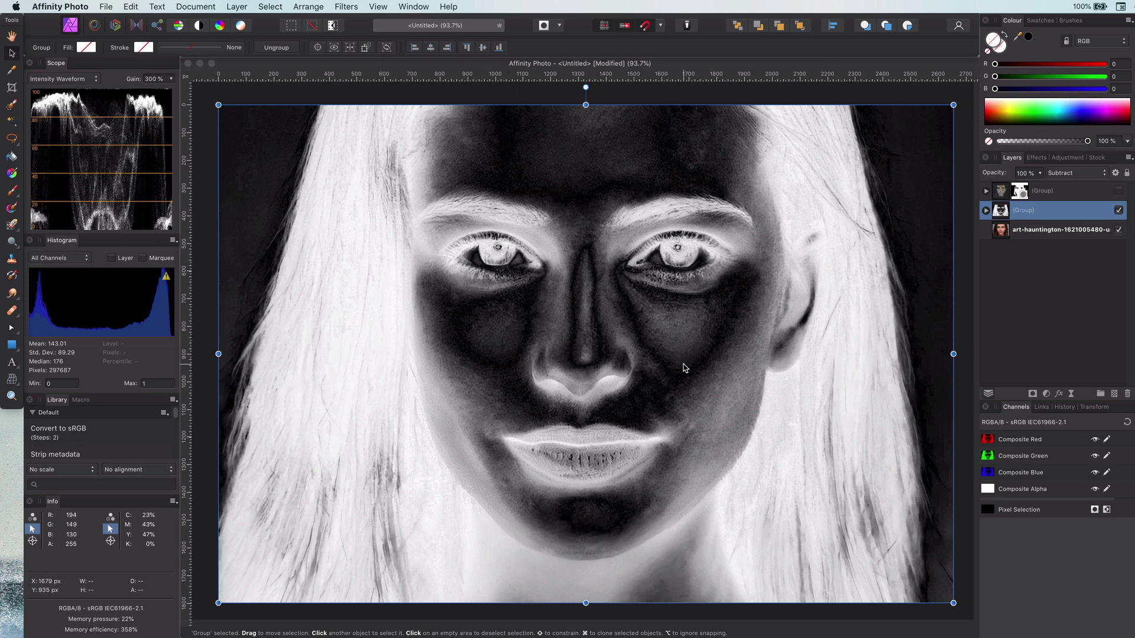
click(985, 212)
click(1041, 230)
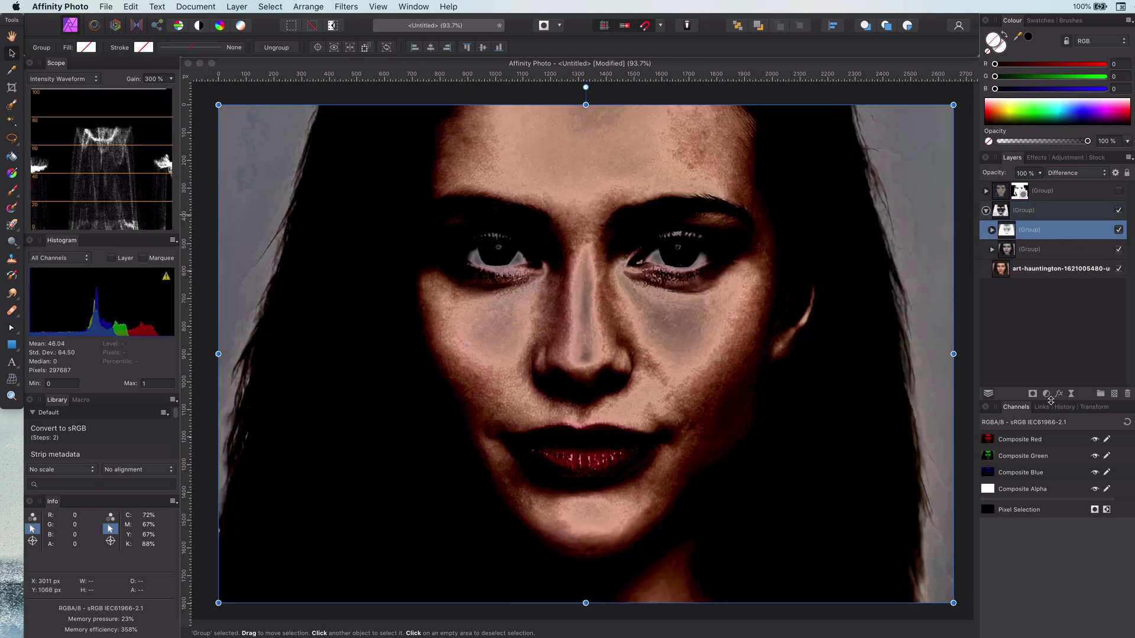
click(1046, 395)
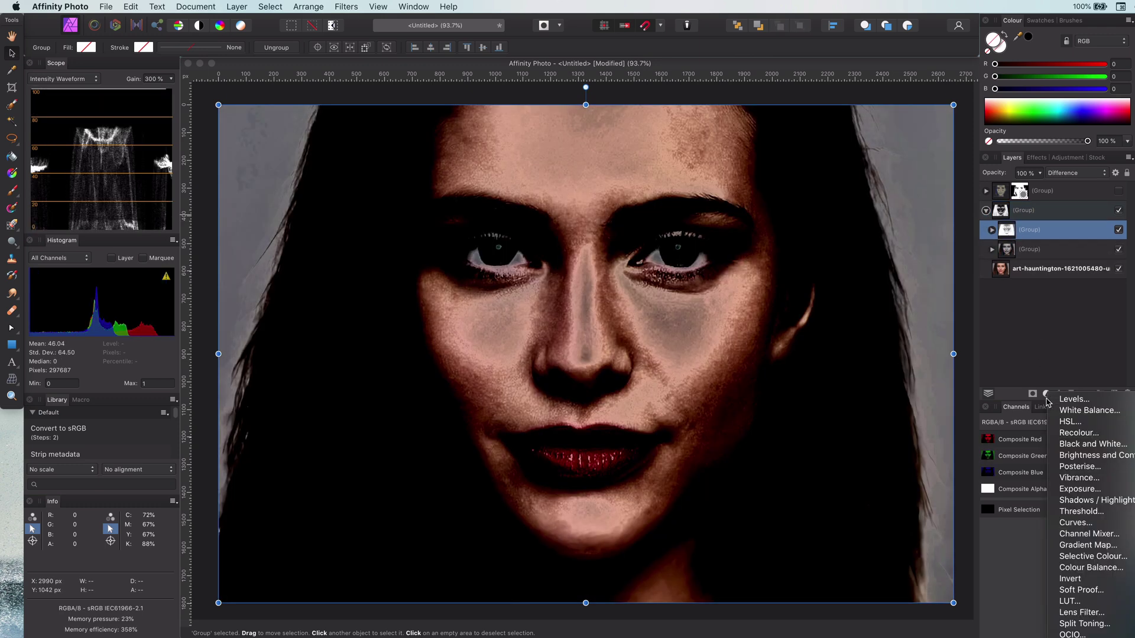
click(1095, 553)
- Set the gradient map's first colour stop to a light blue
click(748, 353)
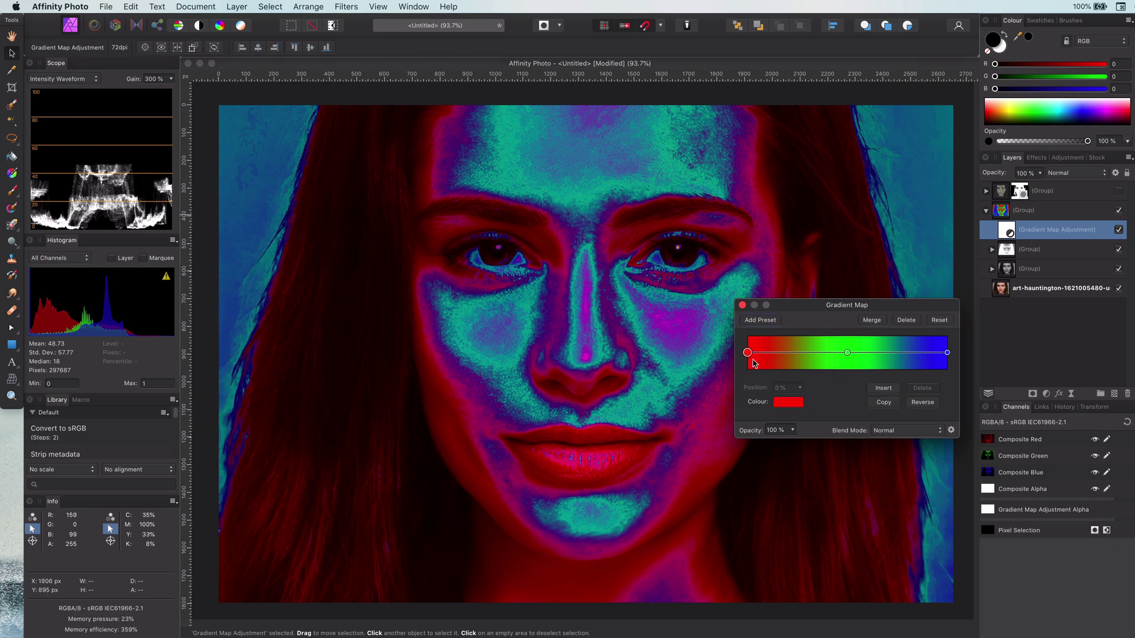
click(788, 402)
drag(823, 488, 815, 466)
click(816, 452)
click(869, 490)
- Set the gradient map's middle stop at 50% to blue with H 240, S 100, L 50
click(847, 353)
click(788, 403)
click(816, 453)
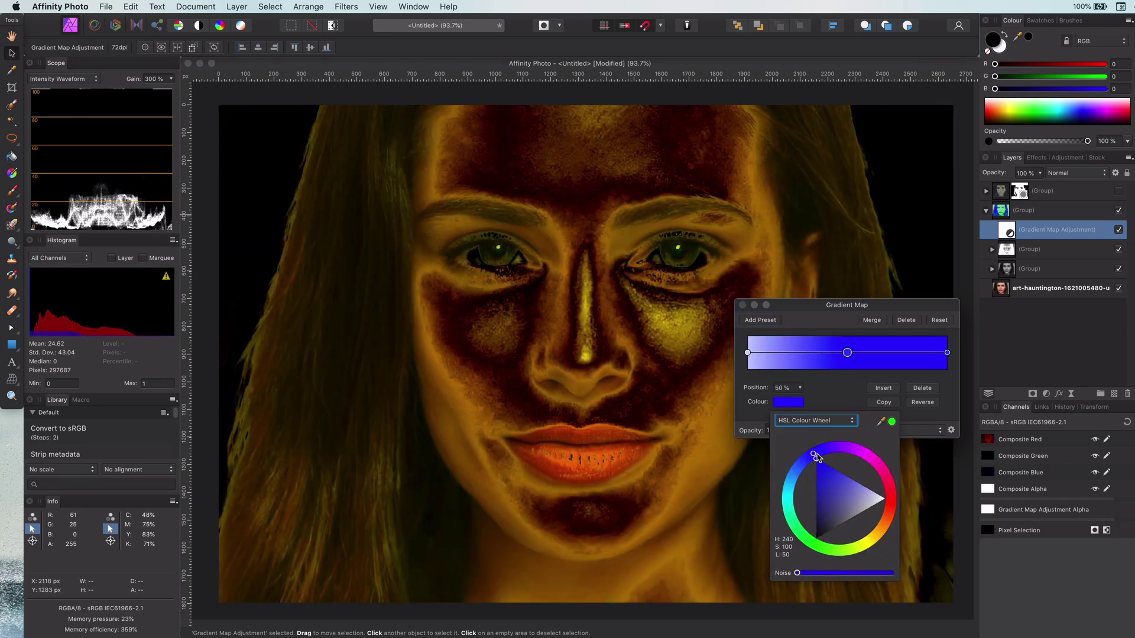
- Set the gradient map's last stop to blue with H 242, S 100, L 43 and move the middle stop closer to it
click(957, 360)
click(790, 402)
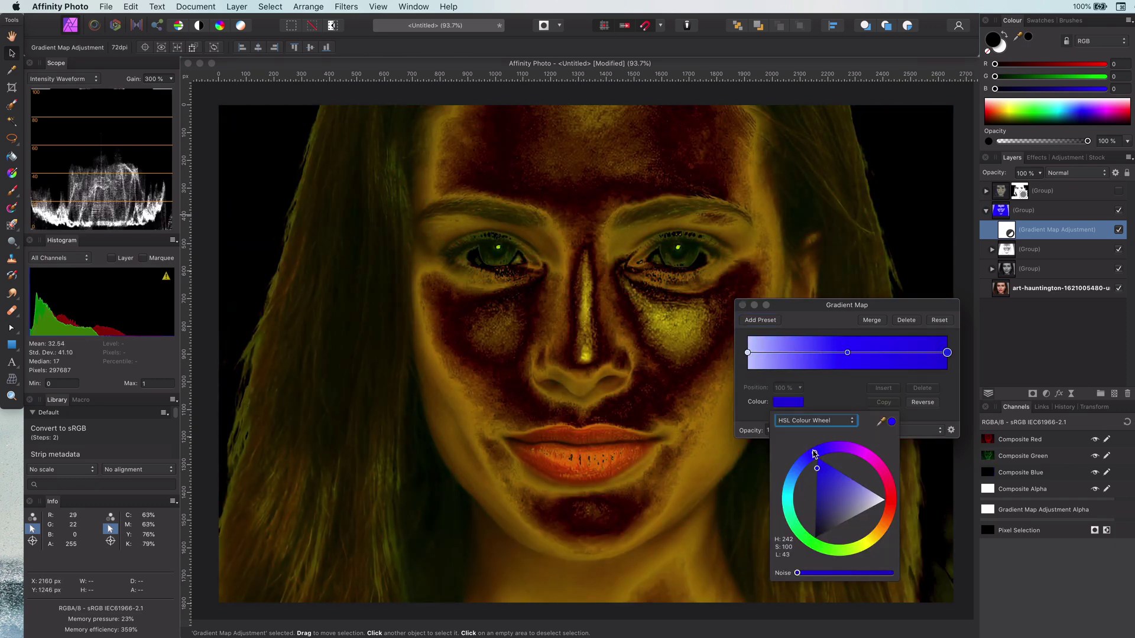
drag(847, 353, 882, 354)
- Make the gradient map's first stop a duller, darker light blue and fine-tune the middle stop's position
click(747, 352)
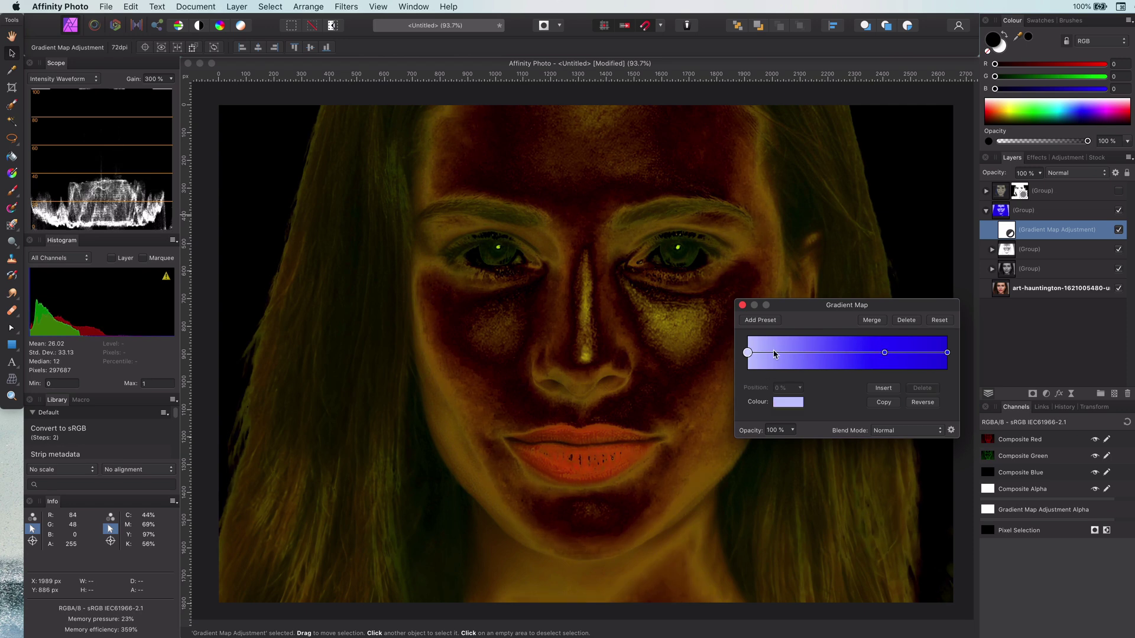
click(790, 403)
drag(872, 490, 835, 508)
click(885, 352)
mouse_move(885, 352)
mouse_down()
mouse_move(775, 354)
mouse_move(882, 357)
mouse_up()
click(743, 306)
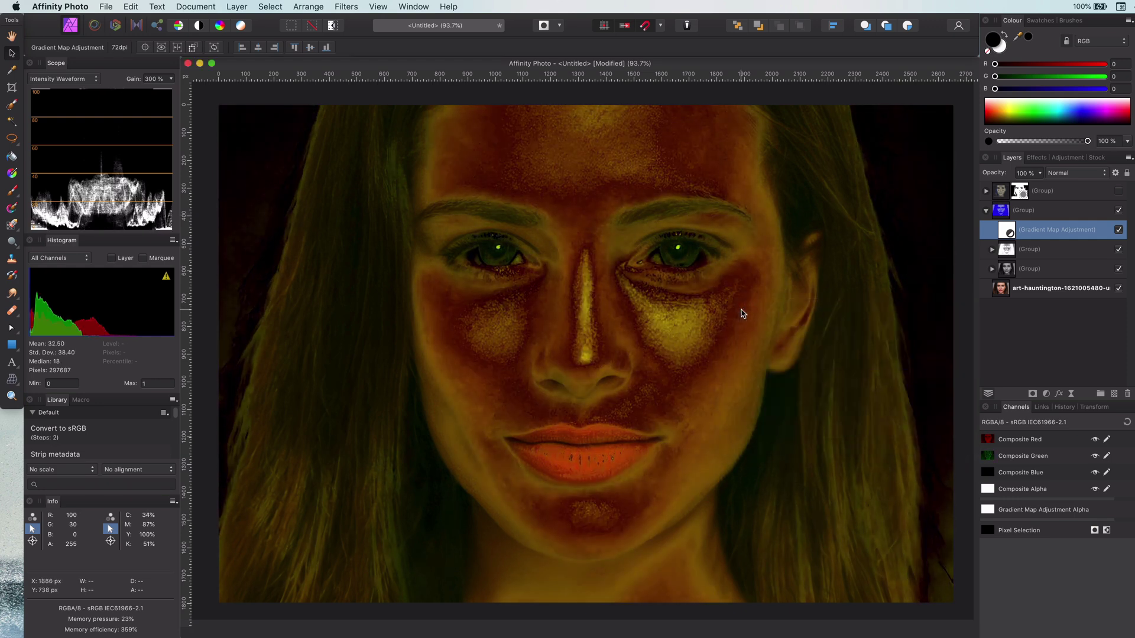
- Set the Subtract group's source range rising 0–100% and its underlying range falling from 100% to 0%, with a point at In 63%, Out 26%
click(996, 210)
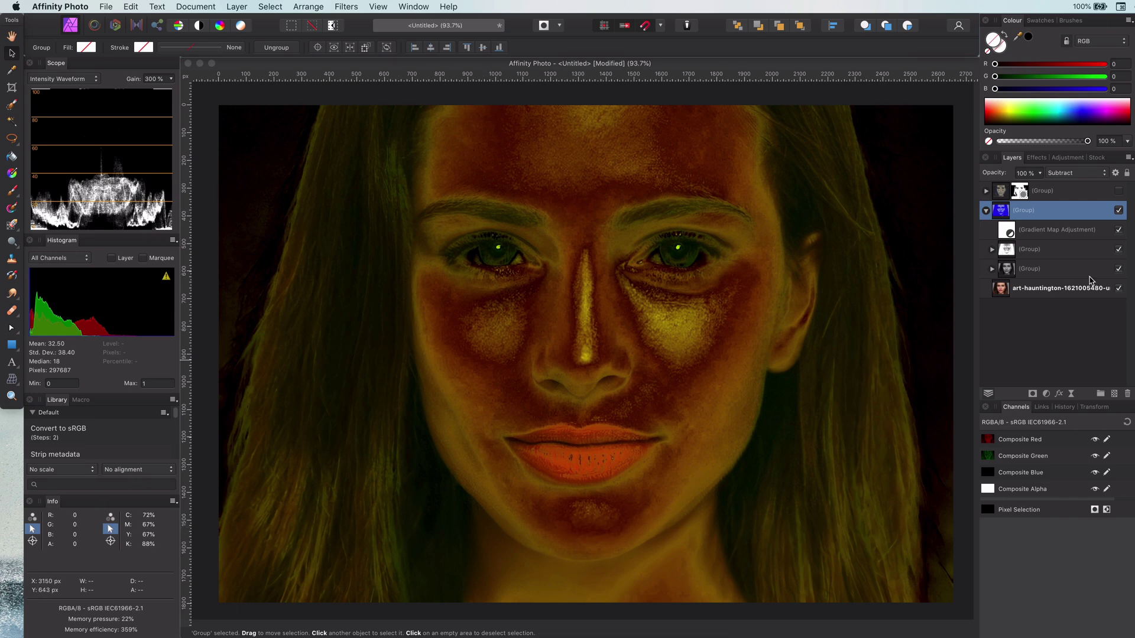
click(1117, 174)
drag(640, 263, 638, 461)
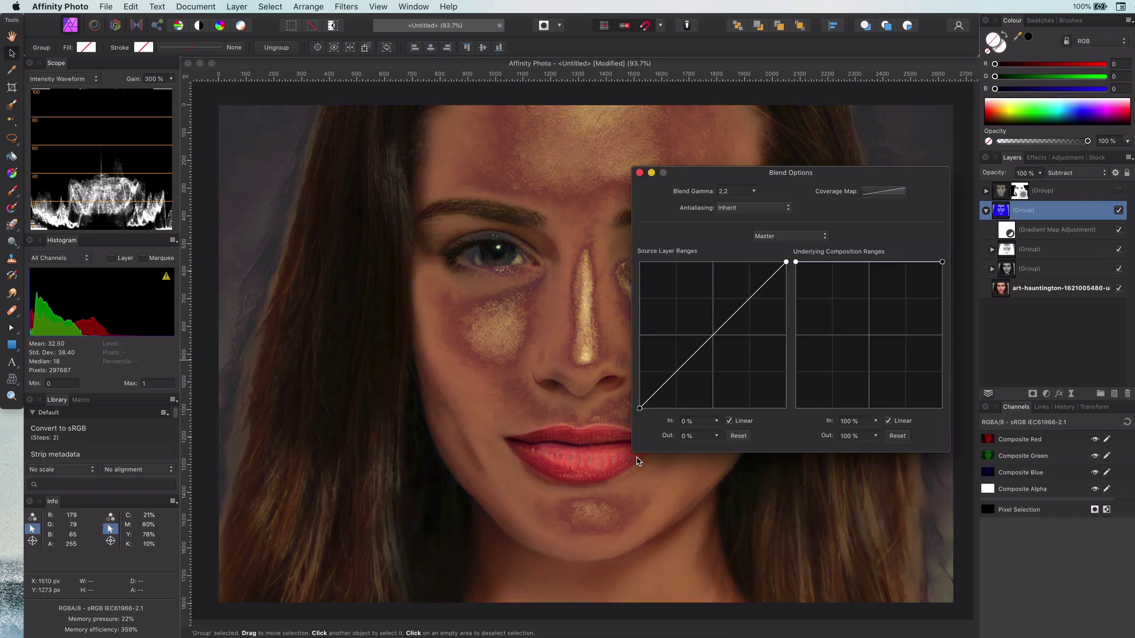
drag(943, 262, 946, 466)
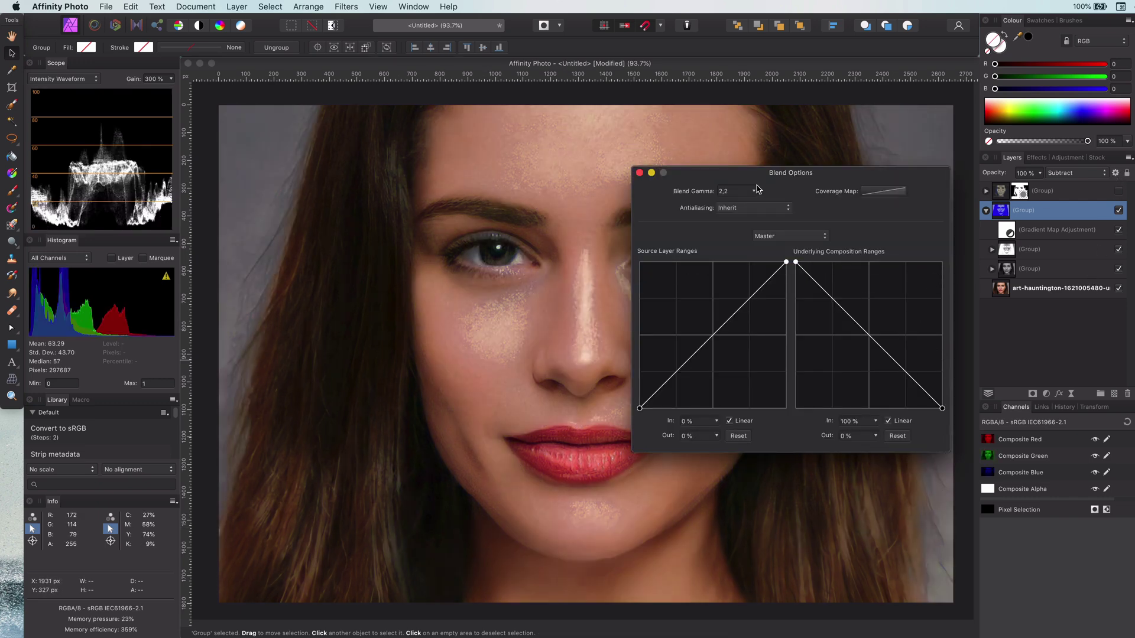
drag(758, 176, 190, 275)
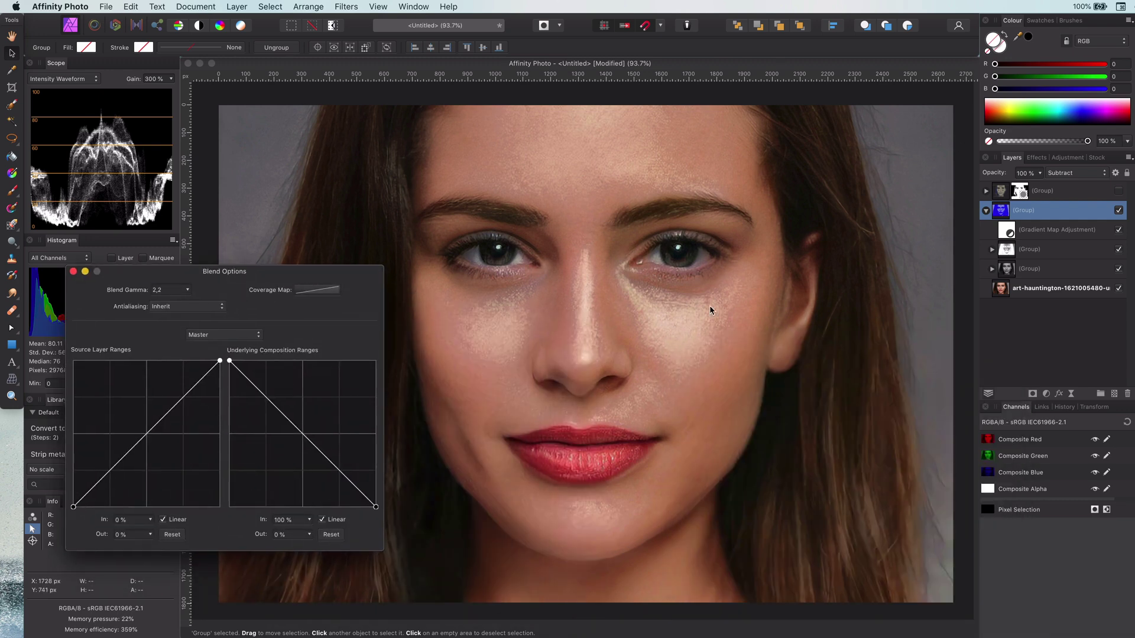
drag(349, 491, 322, 468)
- In the nested group containing the Invert adjustment, set the Black & White adjustment to Red -30% and Yellow 35%
click(1027, 235)
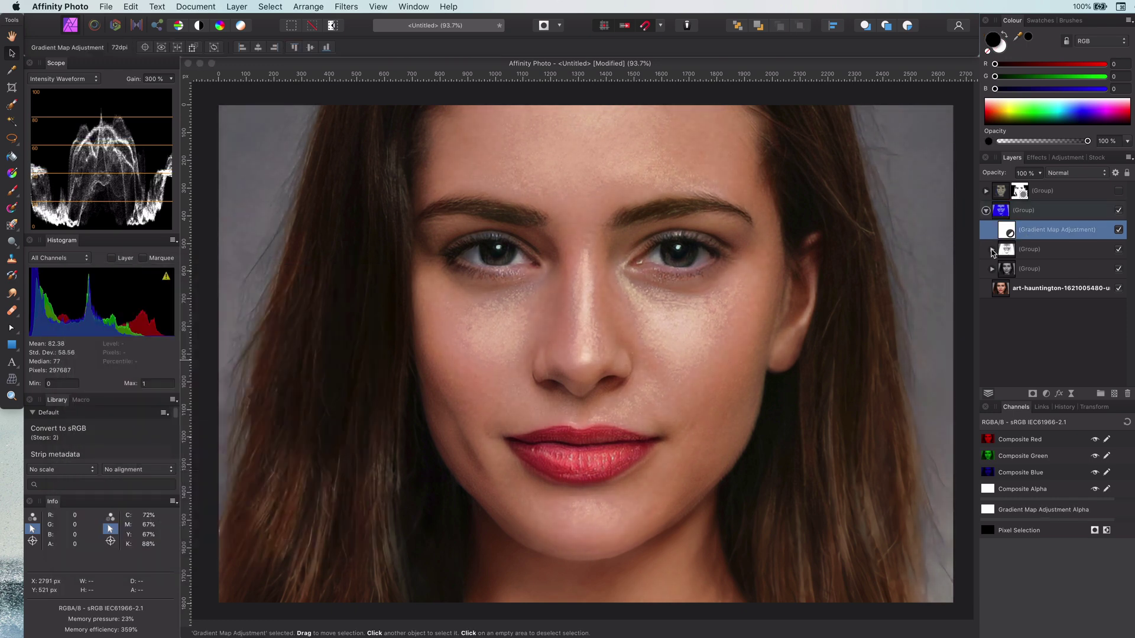
click(992, 250)
double_click(1014, 290)
drag(785, 275, 807, 297)
click(796, 295)
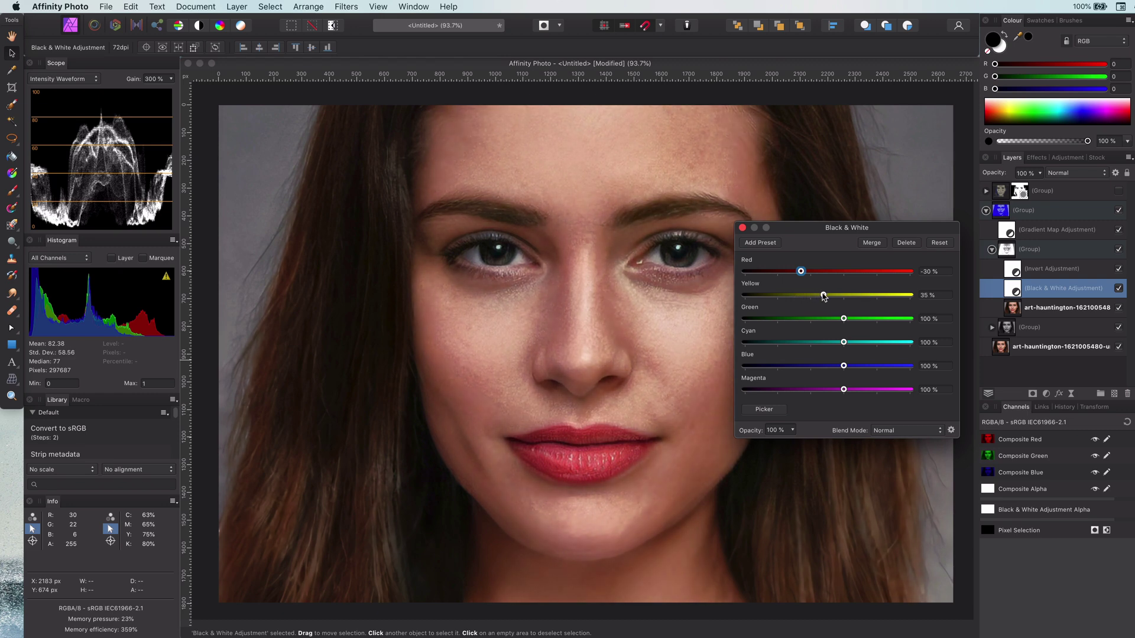
click(743, 227)
- Adjust the red and yellow values of the Black & White adjustment in the lower nested group
click(992, 328)
double_click(1013, 347)
drag(812, 271, 835, 295)
click(743, 227)
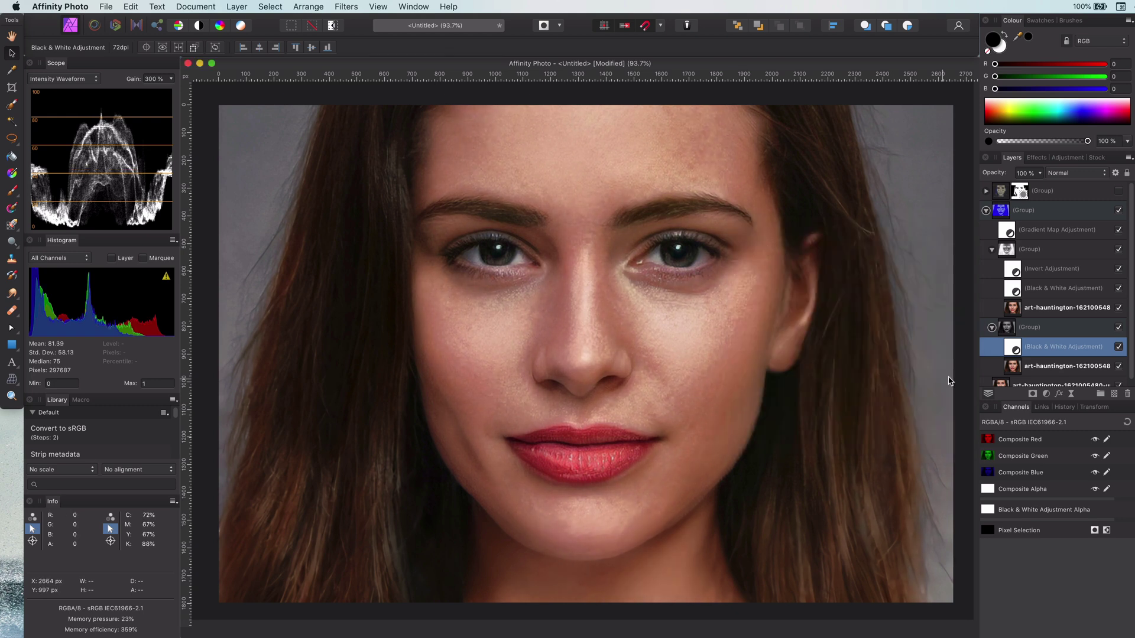
- Compare the portrait with the Subtract group hidden and shown, and collapse the group
click(985, 210)
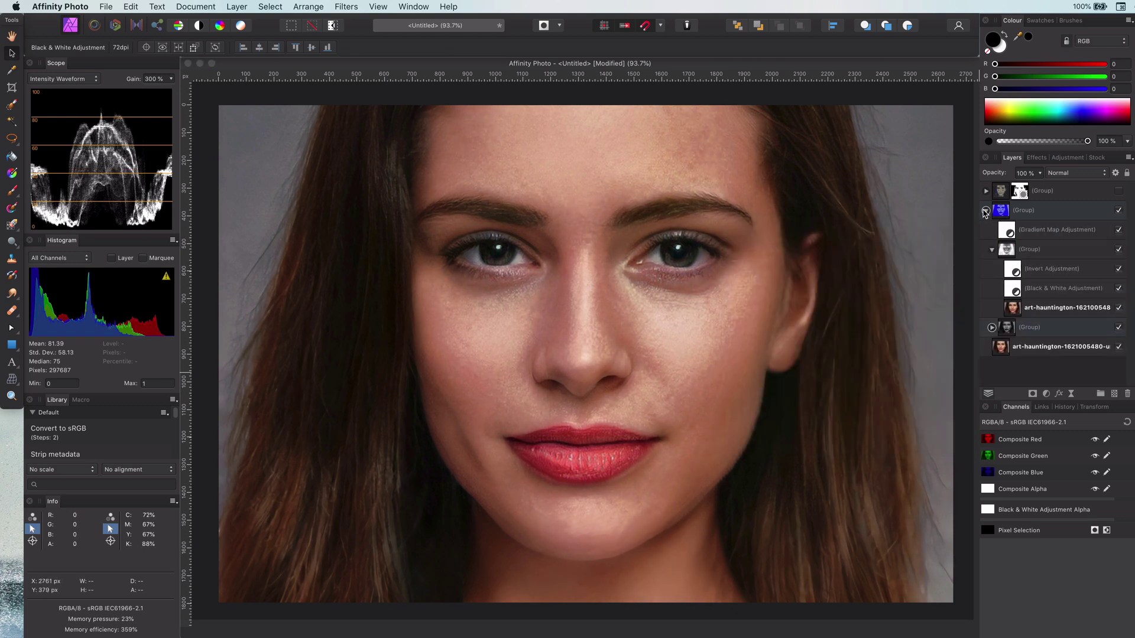
click(1119, 211)
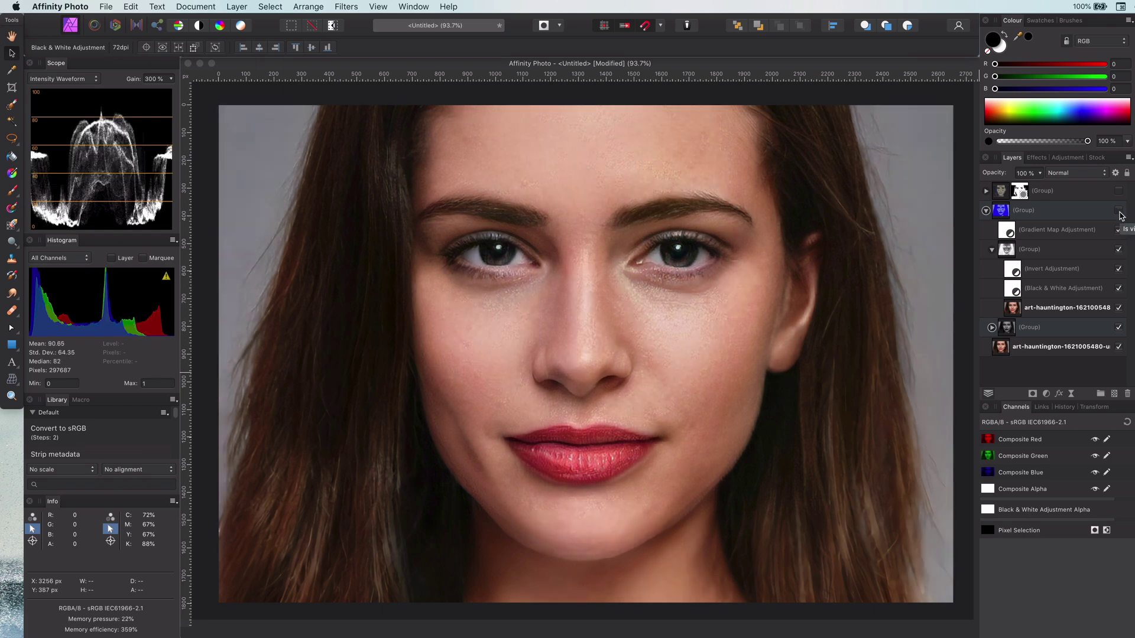
click(1119, 211)
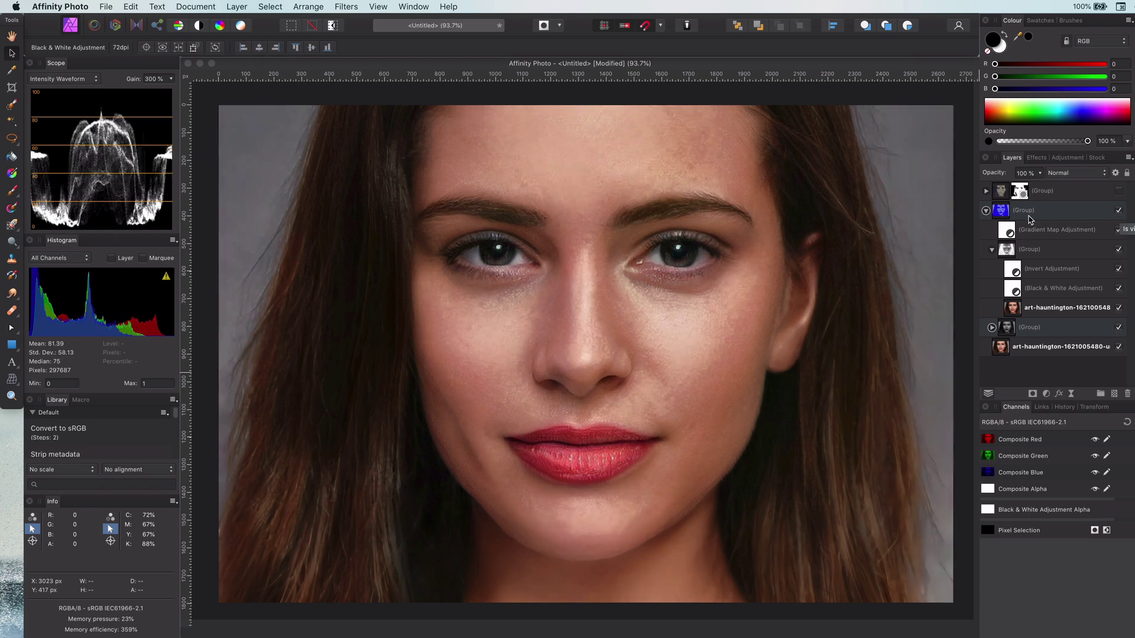
click(987, 211)
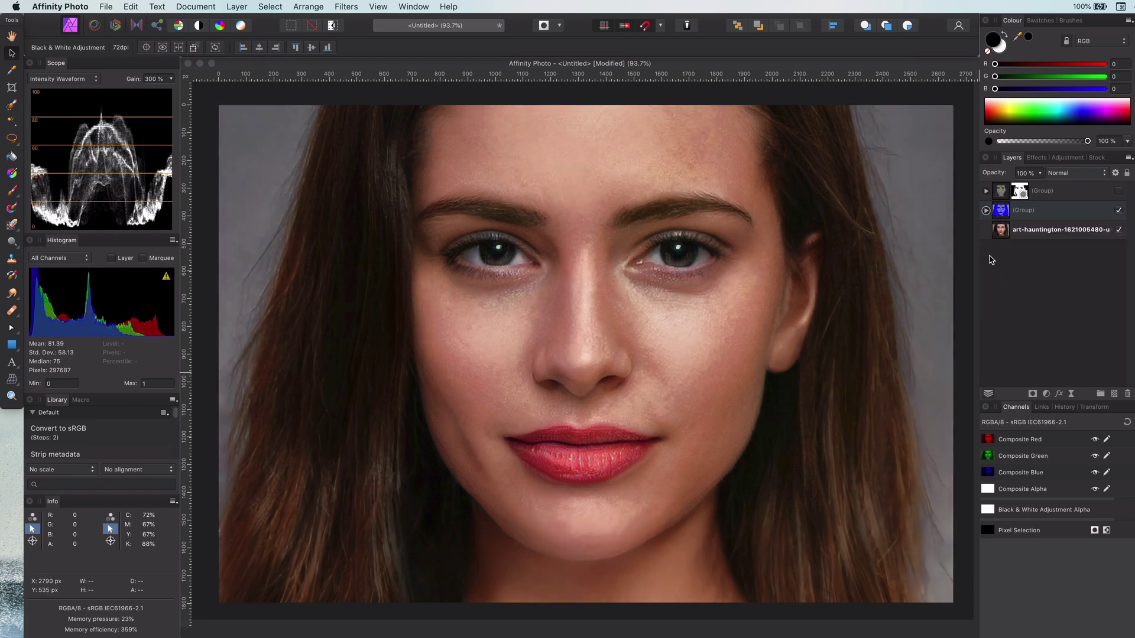
- Duplicate the Subtract group and set the copy's blend mode to Soft Light
click(1003, 215)
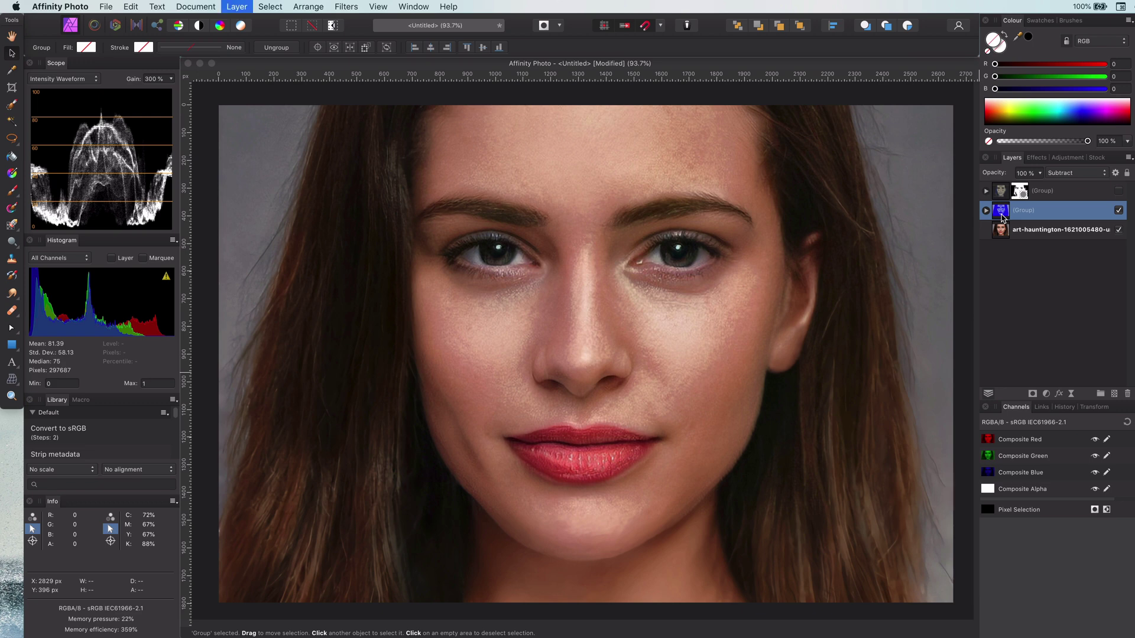
key(super+j)
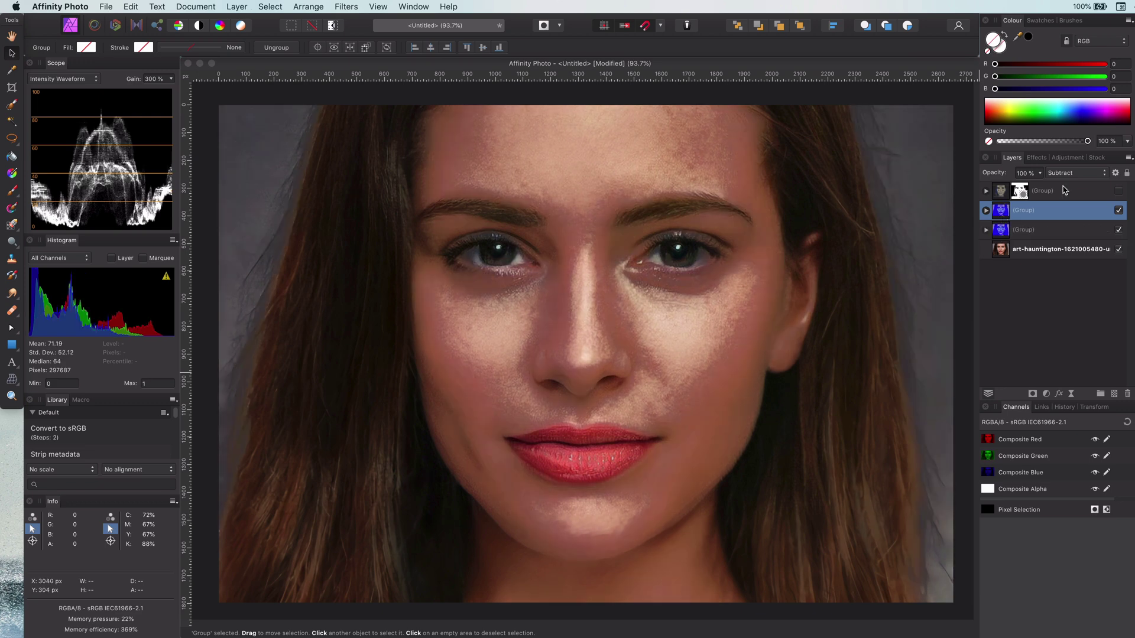
click(1075, 172)
click(1064, 95)
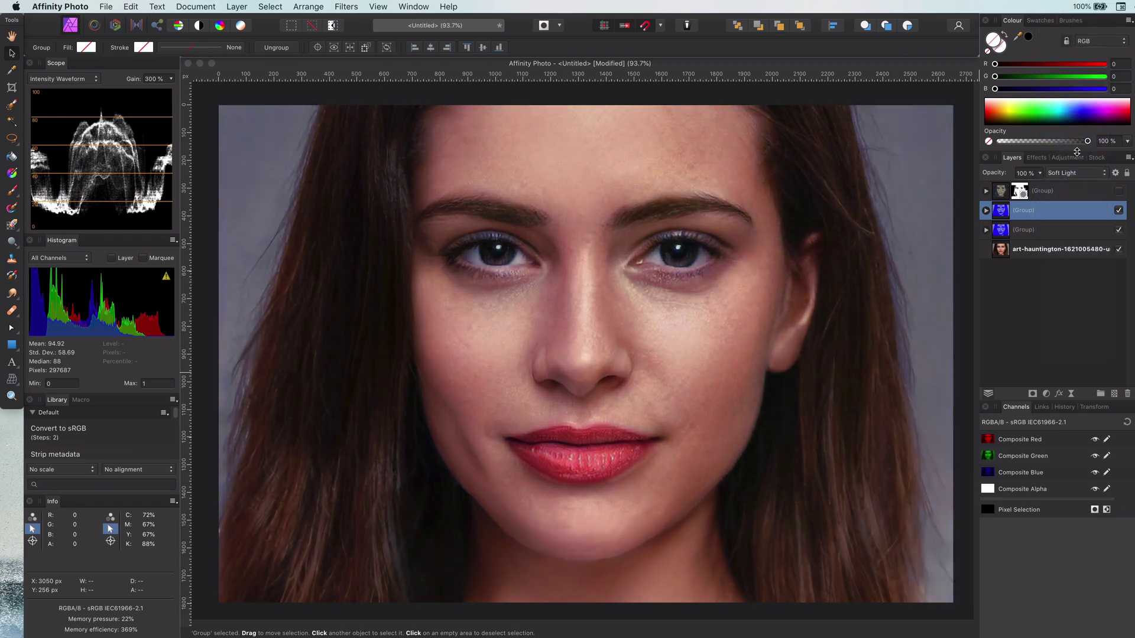
- Reset the underlying composition range in the Soft Light group's blend options
click(986, 211)
click(1116, 174)
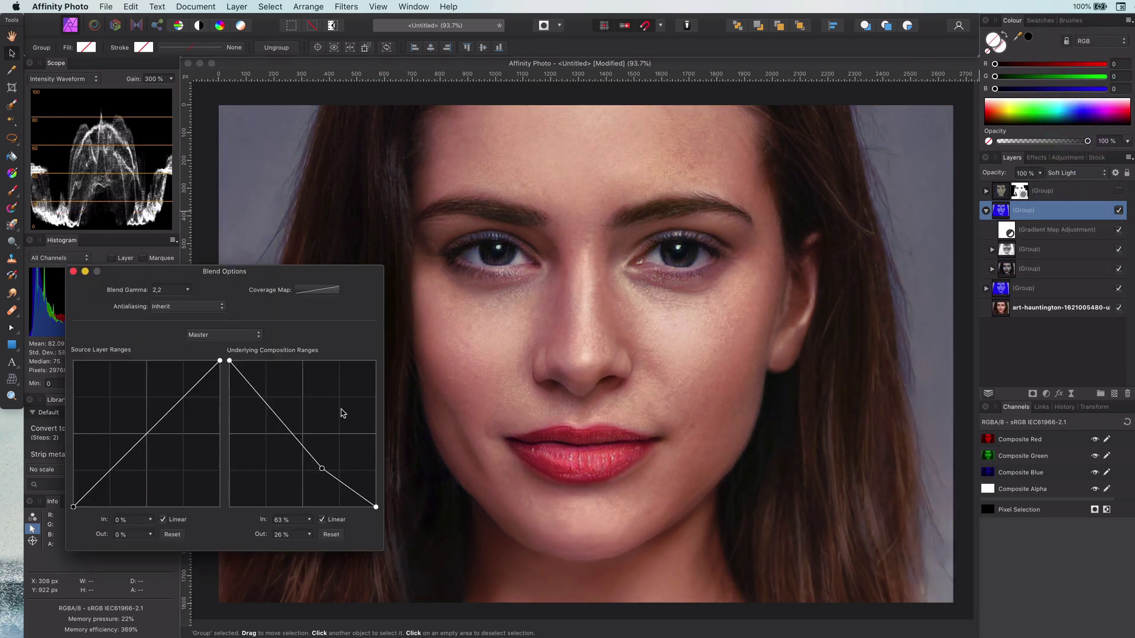
click(332, 536)
click(72, 272)
- In the Soft Light group's gradient map, change the last colour stop to orange
double_click(1009, 235)
click(947, 353)
click(789, 402)
click(883, 524)
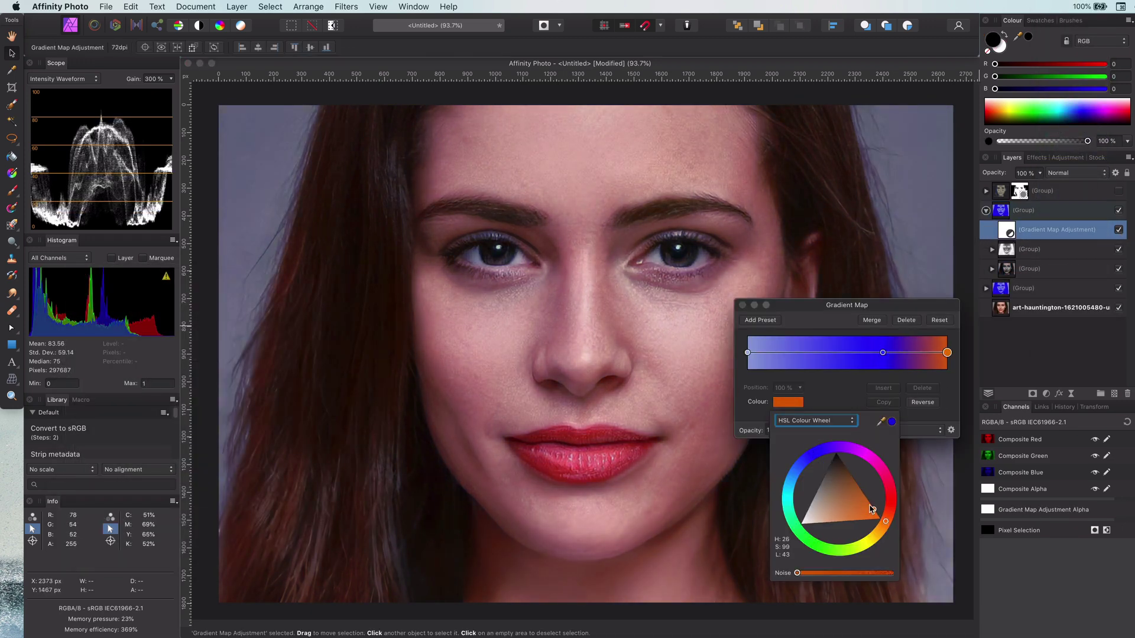
mouse_move(872, 512)
mouse_down()
mouse_move(847, 508)
mouse_move(865, 509)
mouse_up()
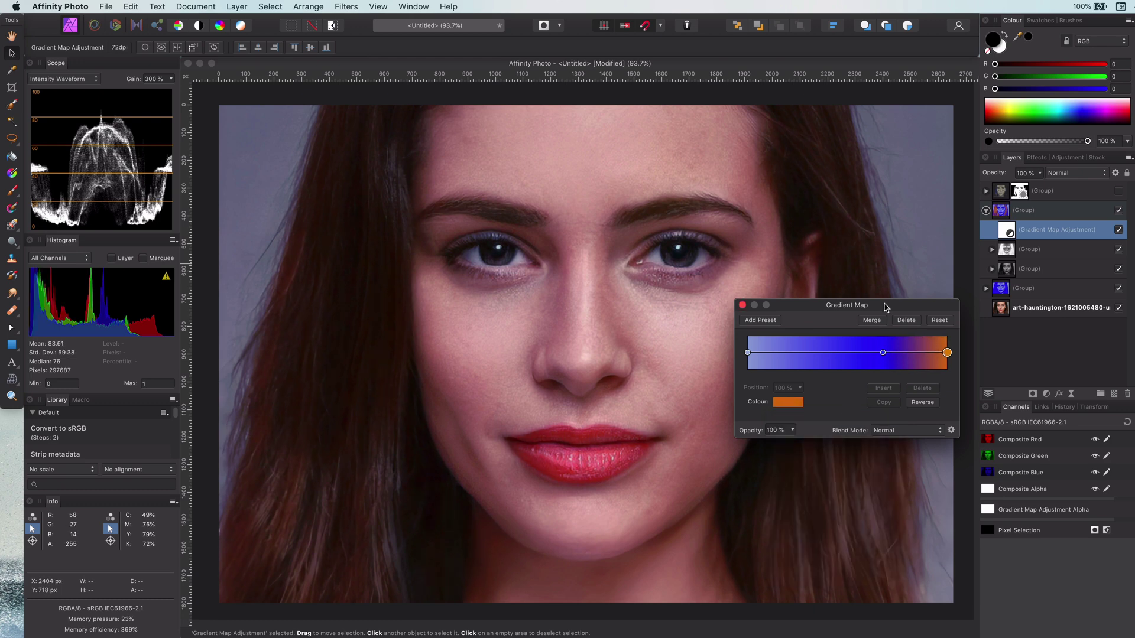
- Move the gradient map's middle stop nearer the start, mute its blue, and compare the Soft Light group on and off
drag(883, 353, 835, 352)
click(794, 402)
drag(833, 470, 844, 475)
mouse_move(820, 451)
mouse_down()
mouse_move(803, 459)
mouse_move(821, 450)
mouse_up()
drag(850, 494, 846, 505)
click(742, 305)
click(1118, 211)
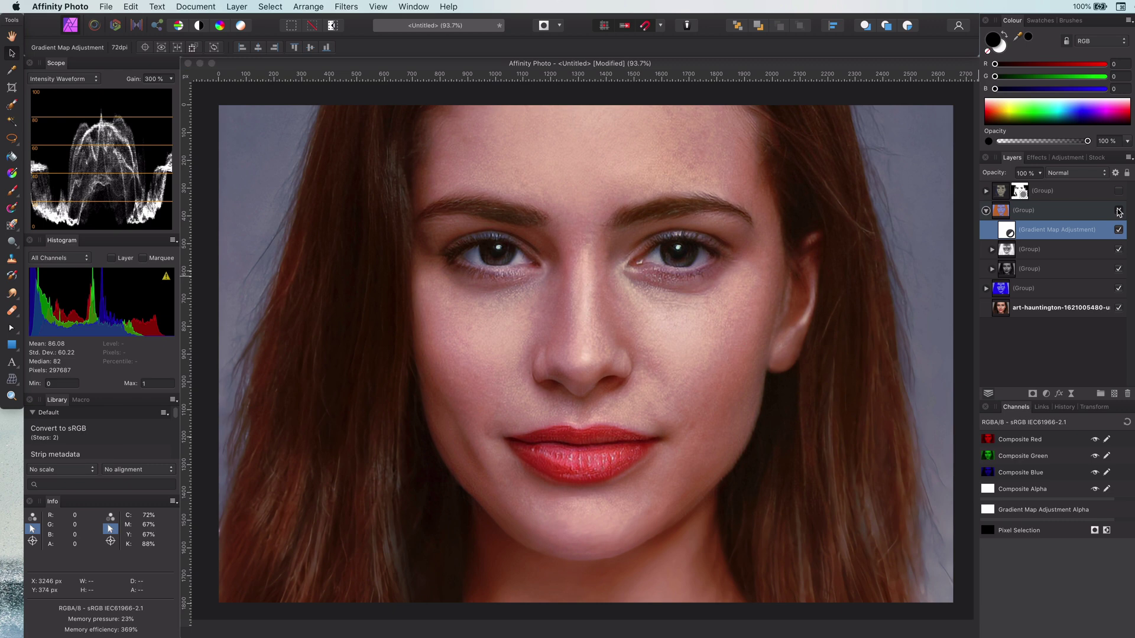
click(1118, 211)
- Add an Invert adjustment above the Soft Light group's gradient map and set the gradient map's opacity to 74%
click(1048, 394)
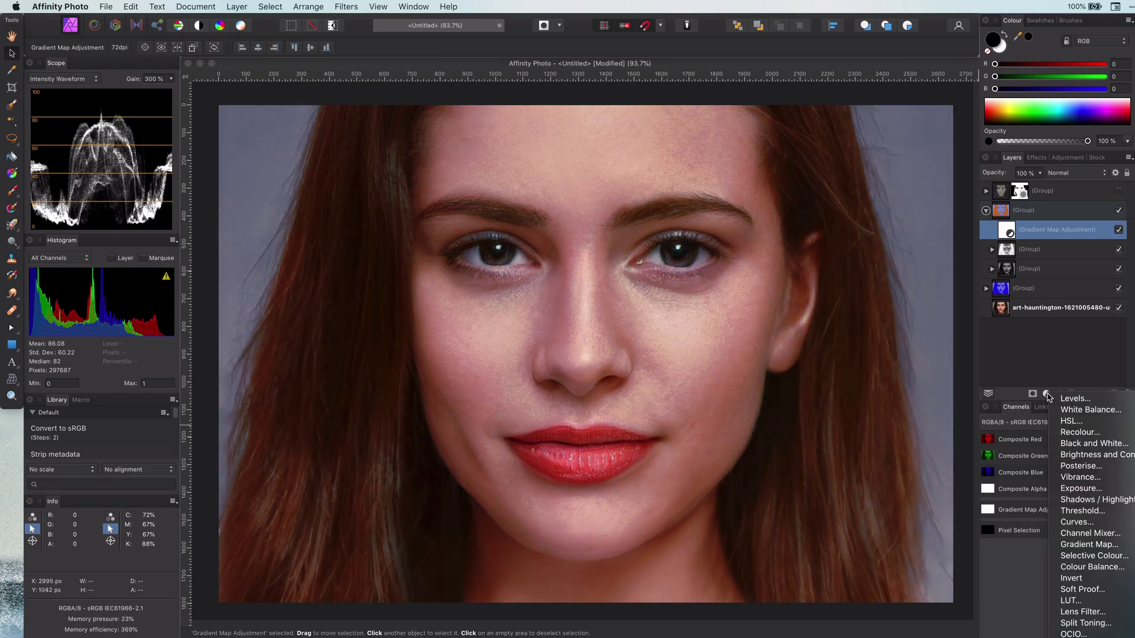
click(1076, 583)
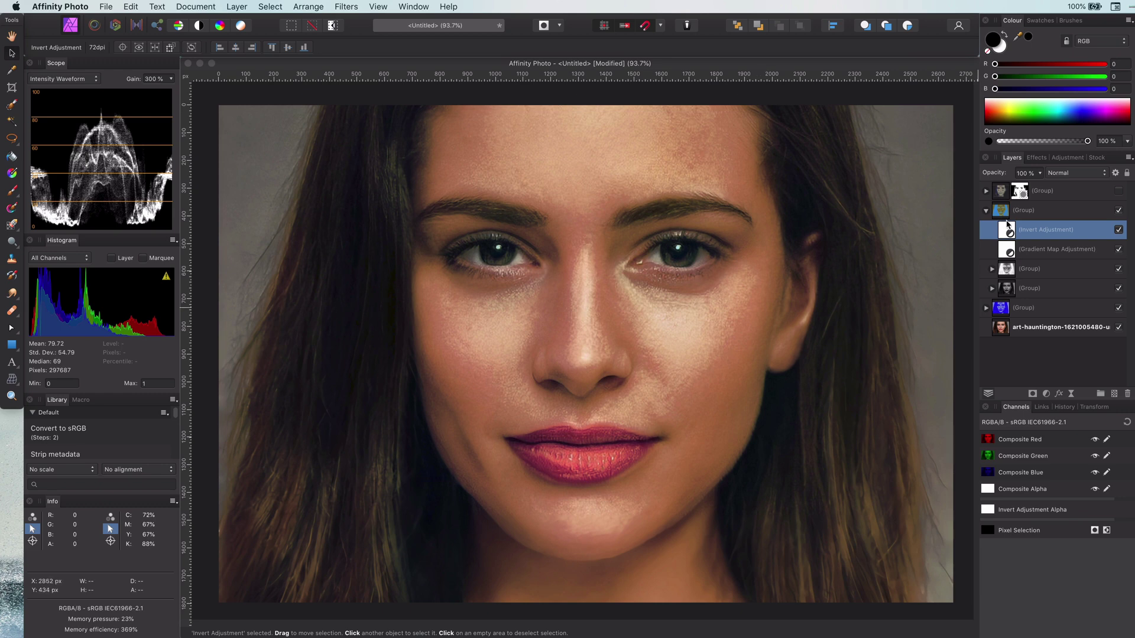
click(1011, 248)
key(7)
key(4)
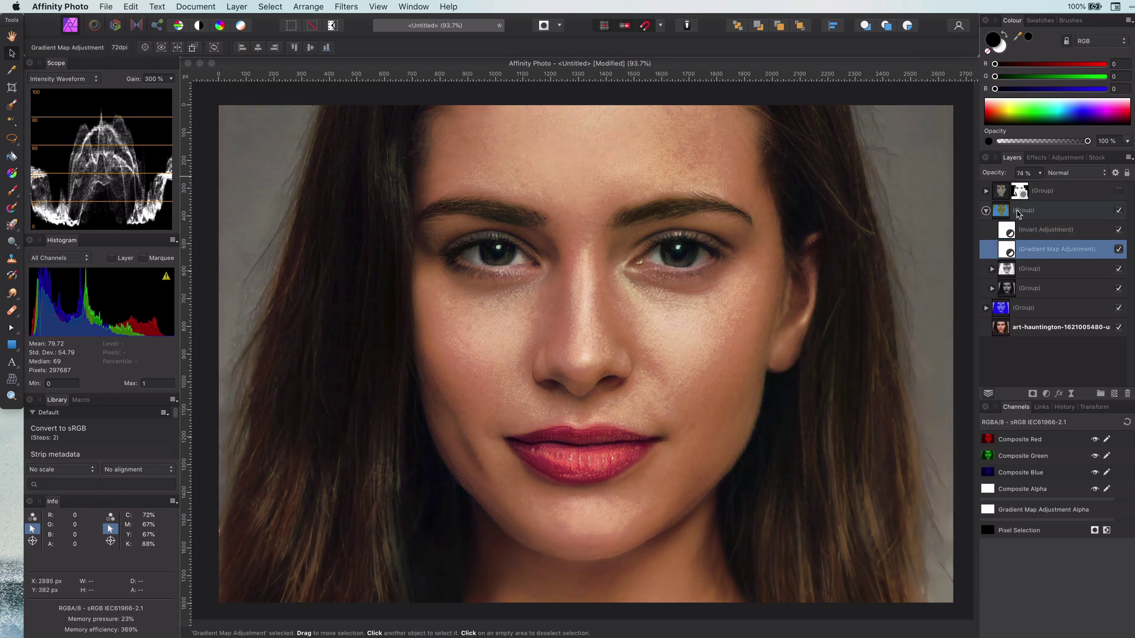
- Try the Soft Light group at 19% and at 74% opacity
click(1018, 212)
drag(998, 174, 952, 175)
click(986, 211)
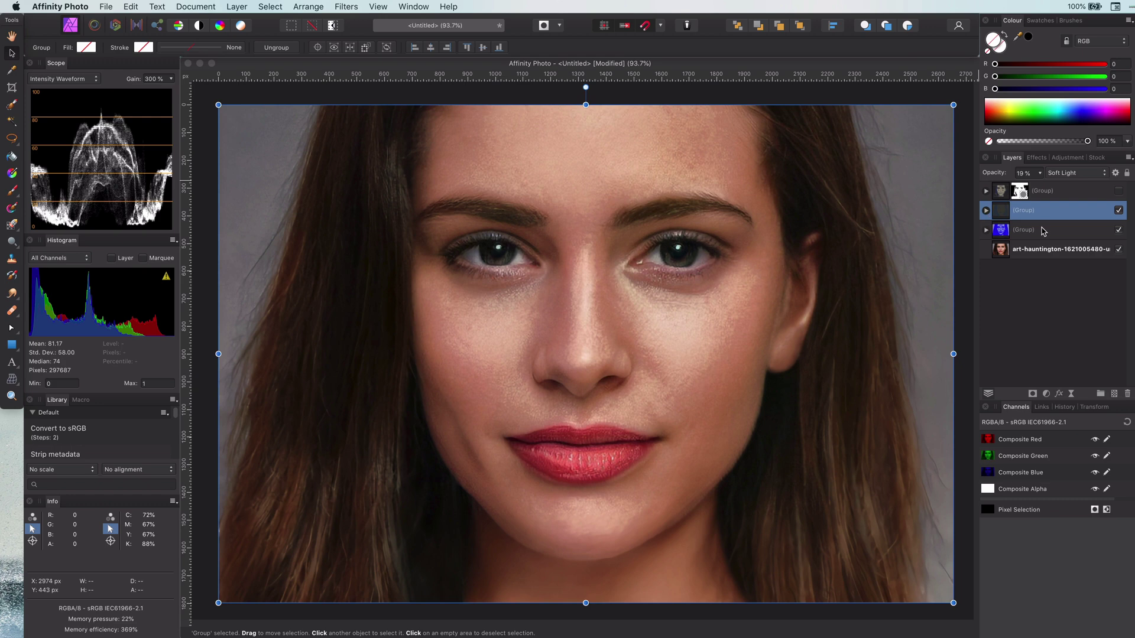
click(986, 211)
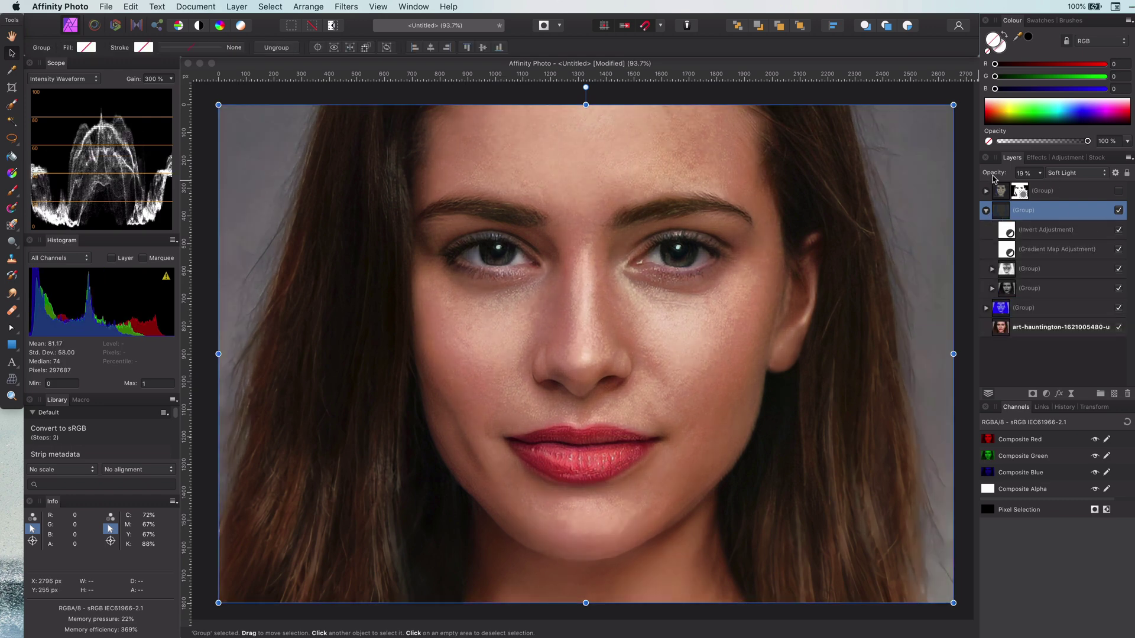
key(7)
key(4)
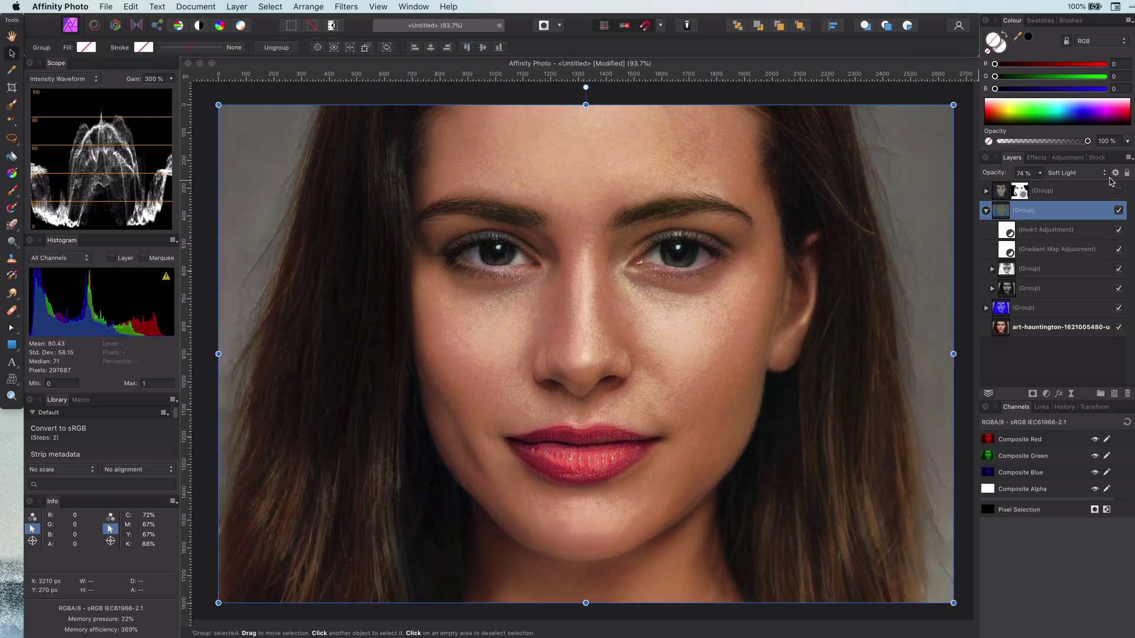
- Change the Soft Light group's blend mode to Linear Light and set its opacity to 20%
click(1072, 176)
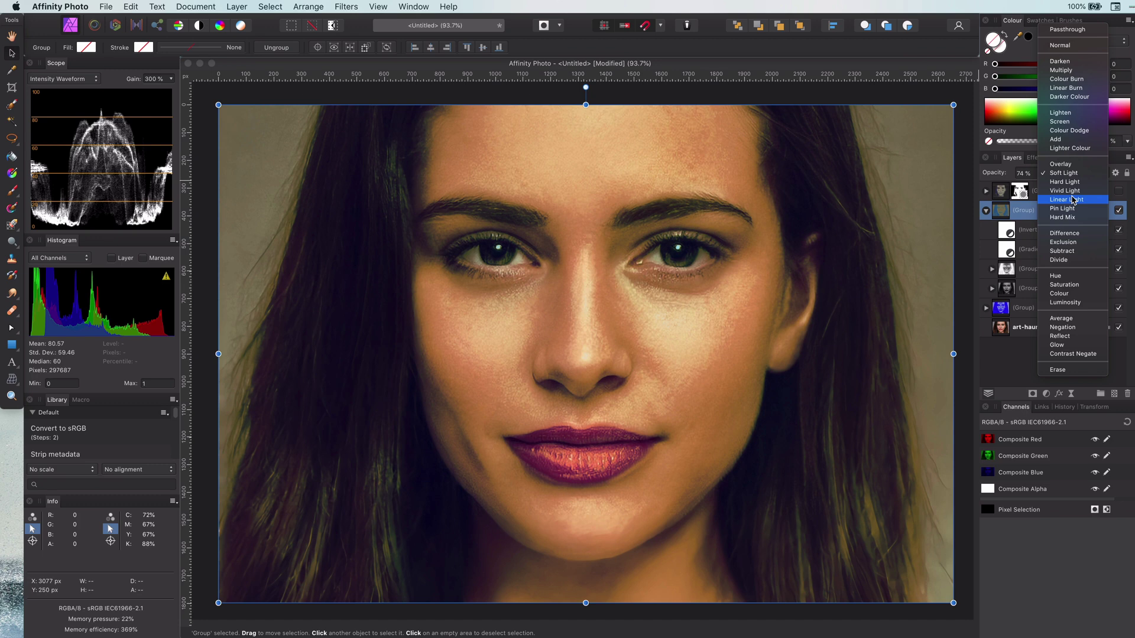
click(1073, 200)
key(2)
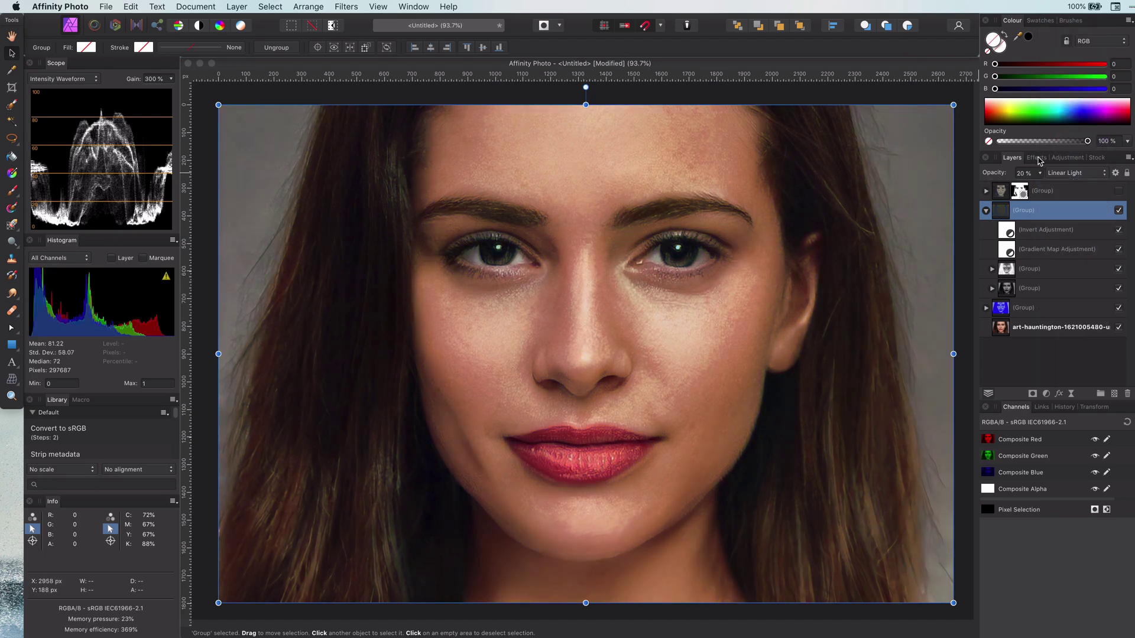
- Set the Linear Light group's underlying composition range to rise from 0% to 100% and reset its source layer range
click(1115, 173)
drag(73, 506, 74, 360)
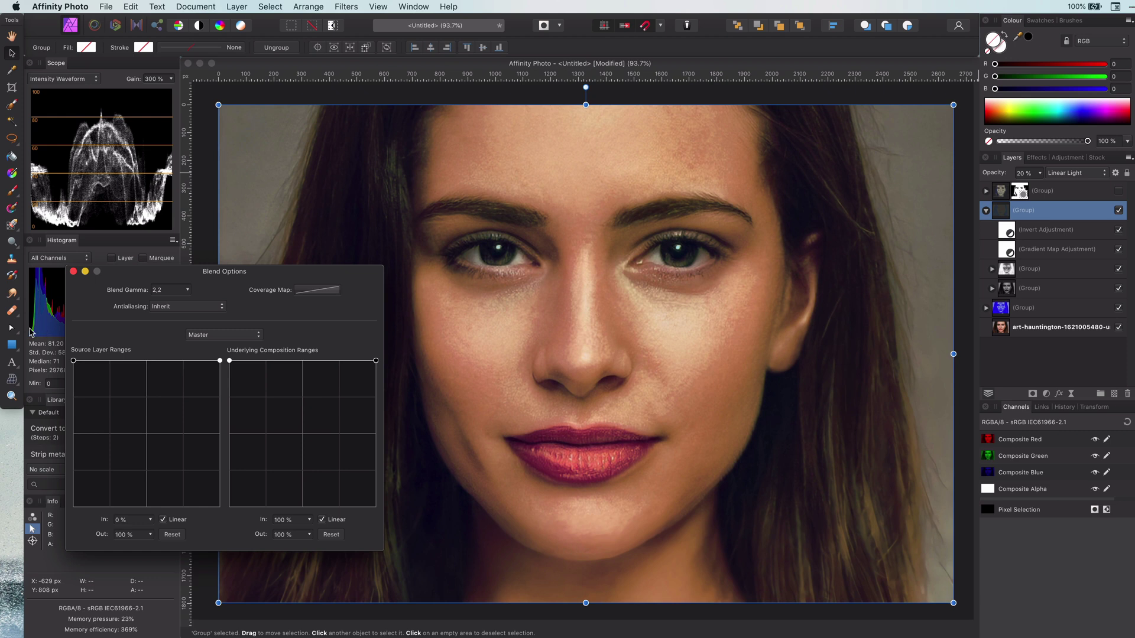
drag(220, 360, 217, 506)
mouse_move(376, 361)
mouse_down()
mouse_move(383, 514)
mouse_move(376, 362)
mouse_up()
drag(229, 361, 230, 462)
drag(225, 531, 227, 562)
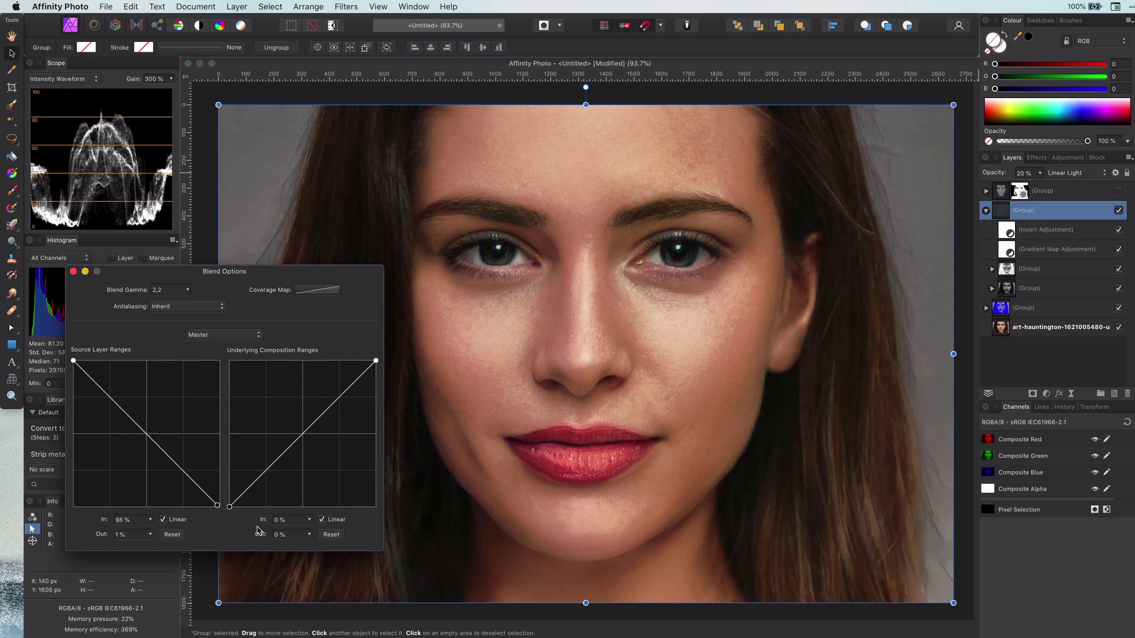
click(171, 535)
click(73, 271)
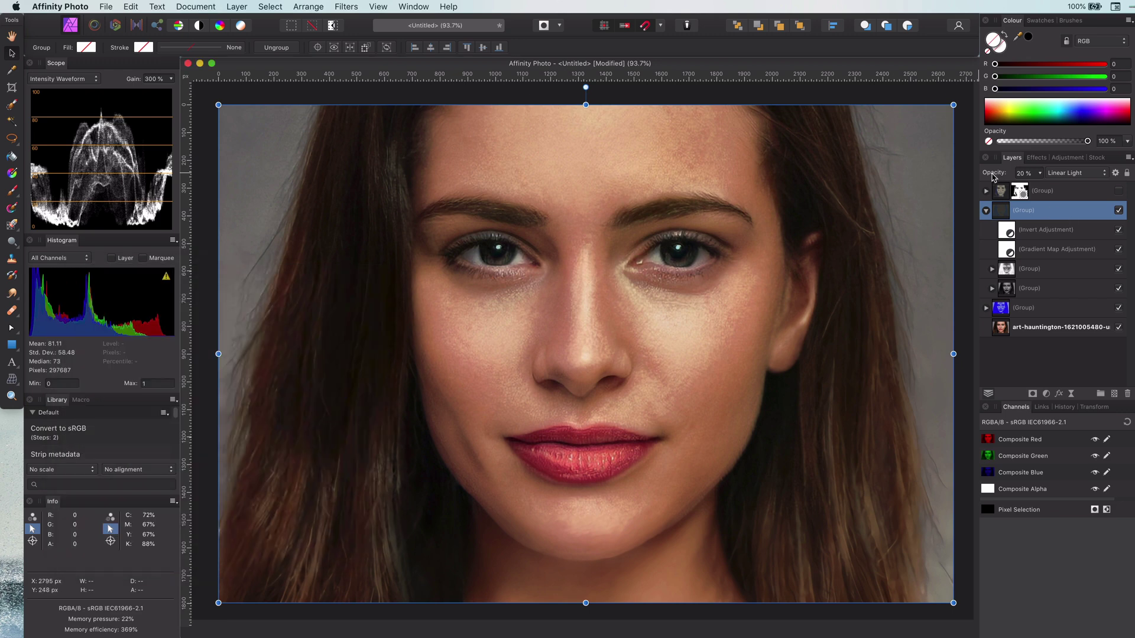
- Lower the Linear Light group's opacity to 9% and collapse the group
mouse_move(992, 176)
mouse_down()
mouse_move(1018, 174)
mouse_move(985, 177)
mouse_up()
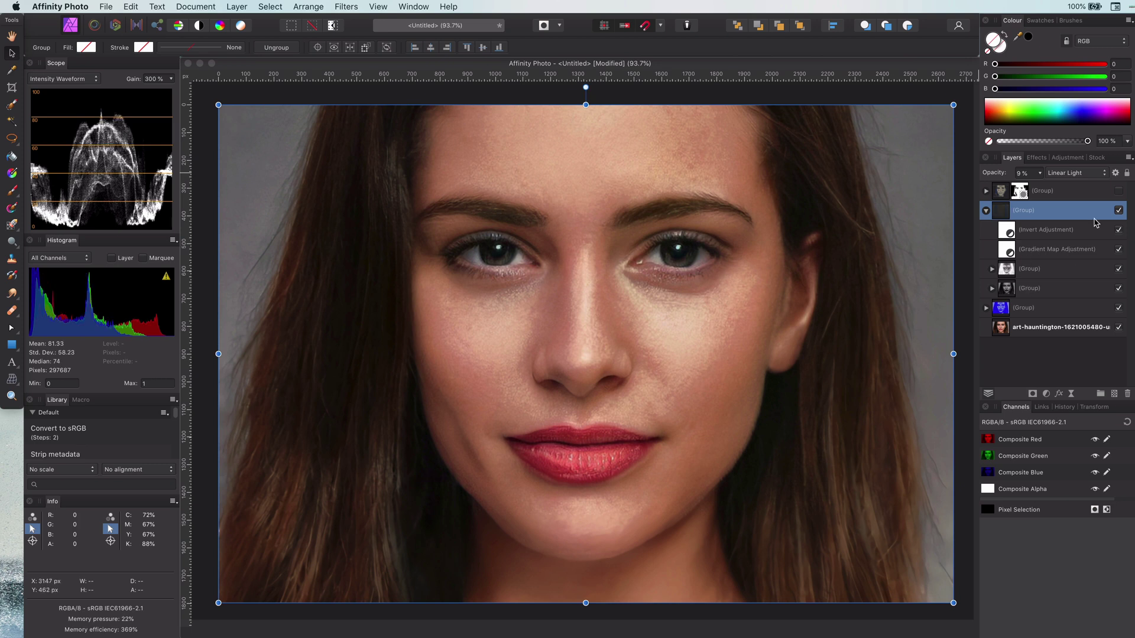
click(986, 210)
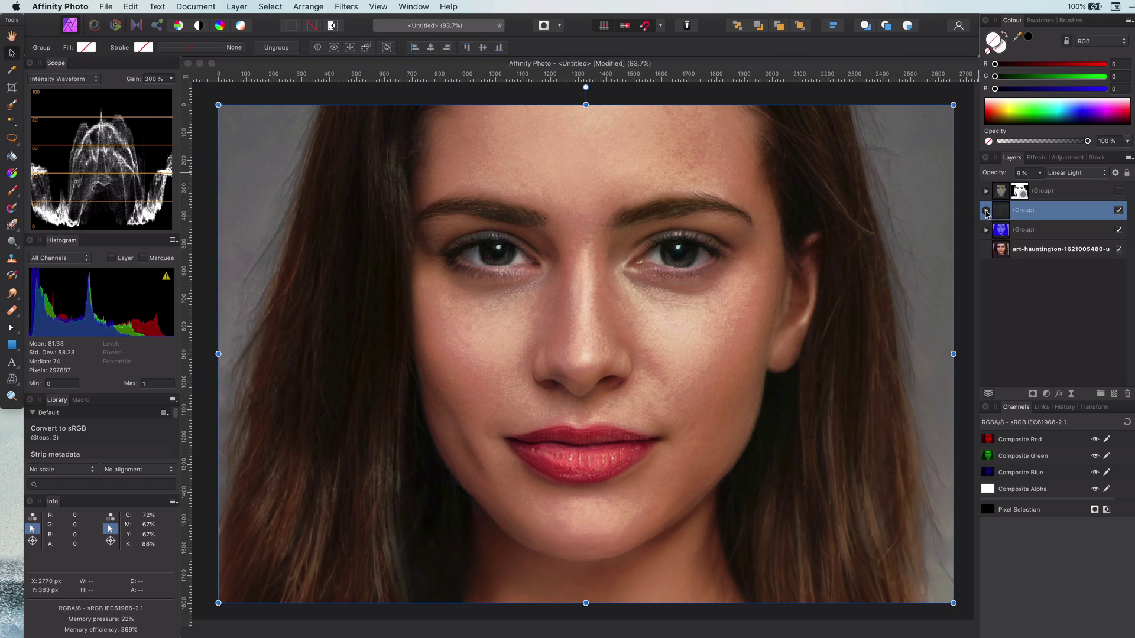
- Select the Linear Light and Subtract groups together and hide them to compare with the original portrait
shift+click(1036, 229)
click(1119, 210)
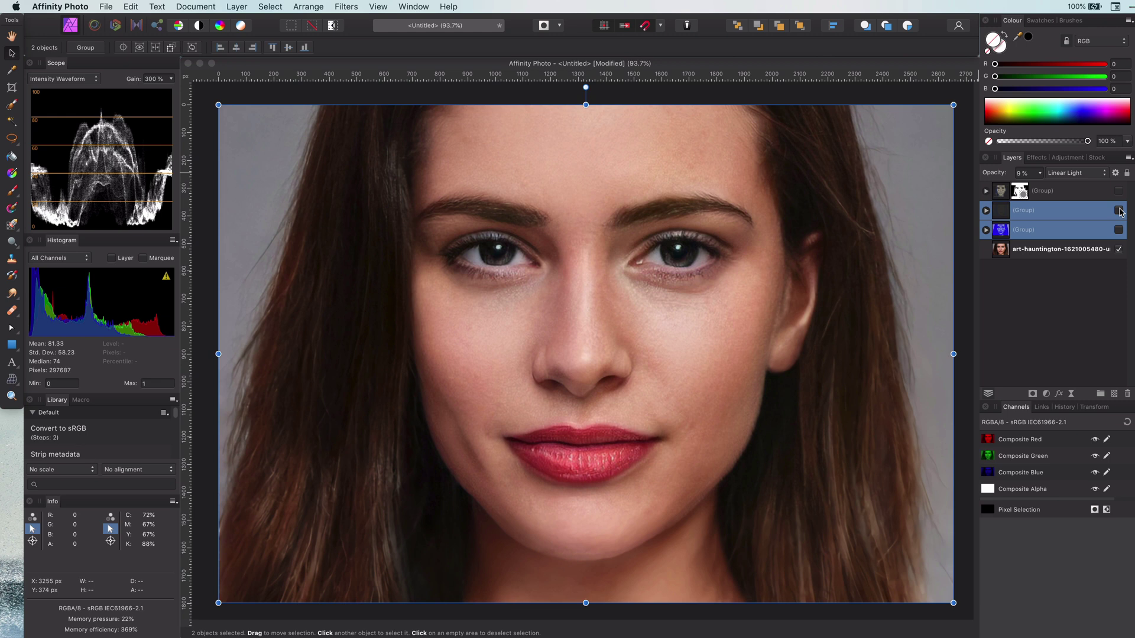